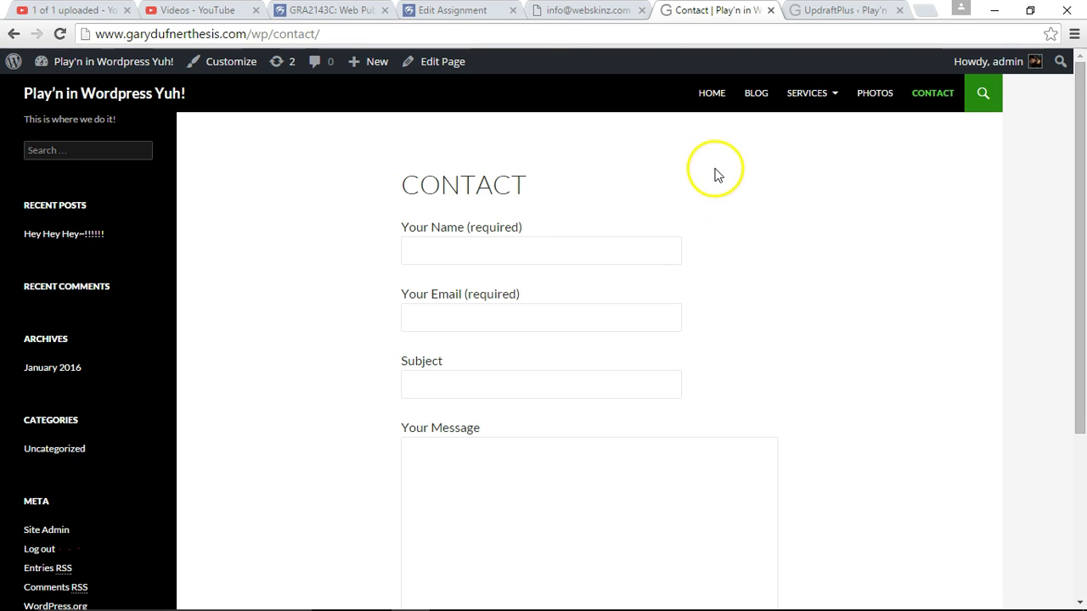
Step: Switch to the UpdraftPlus tab and go to the installed Plugins list
{"action": "left_click", "coordinate": [848, 10]}
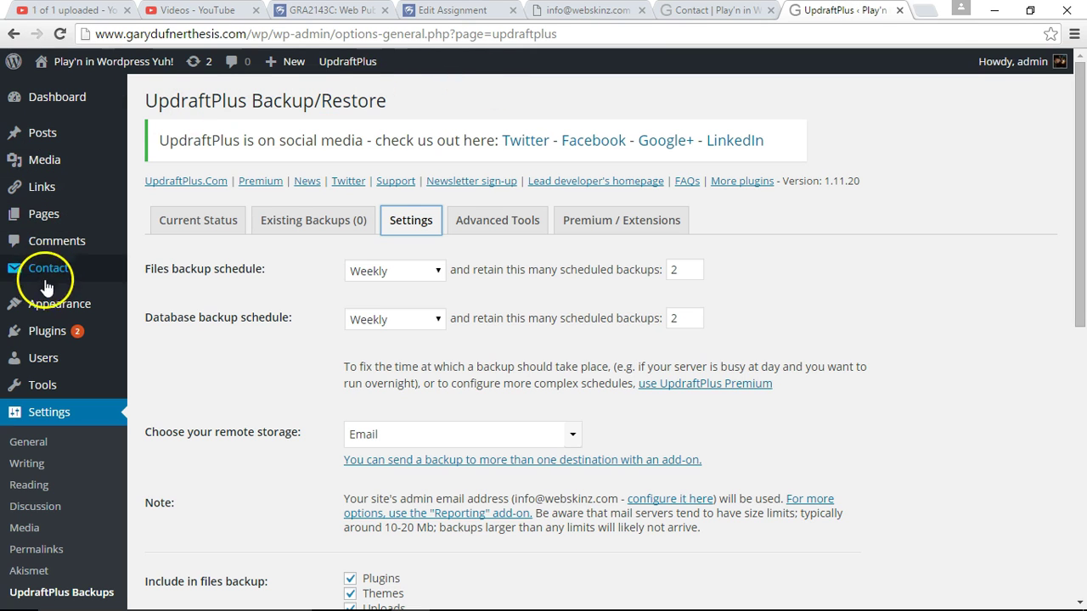
{"action": "left_click", "coordinate": [44, 333]}
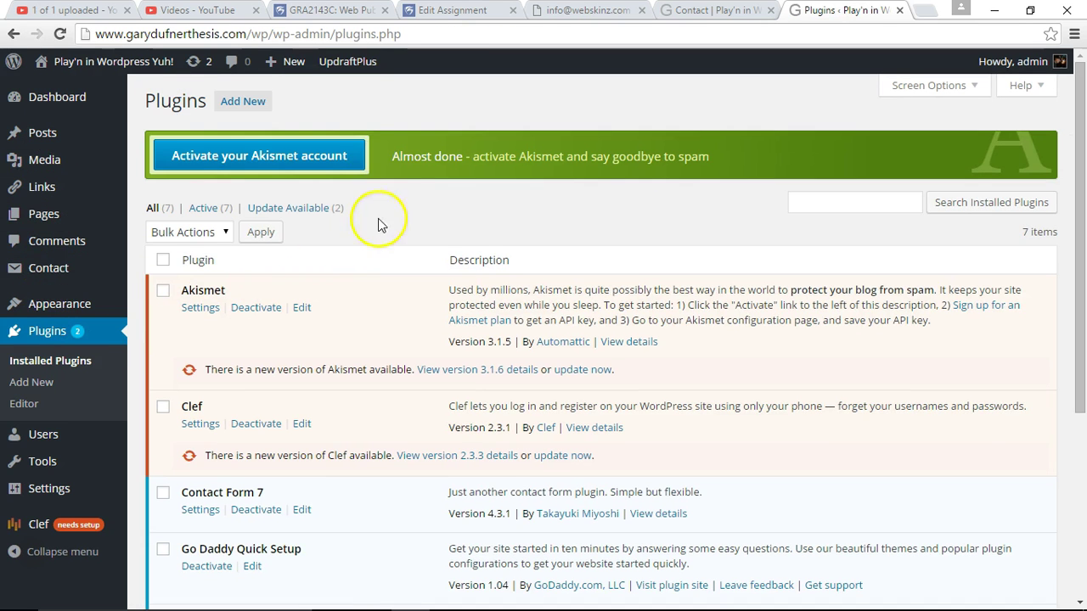
Step: Search Add New plugins for 'math quiz', confirm Math Quiz is installed, then view Contact forms
{"action": "left_click", "coordinate": [254, 102]}
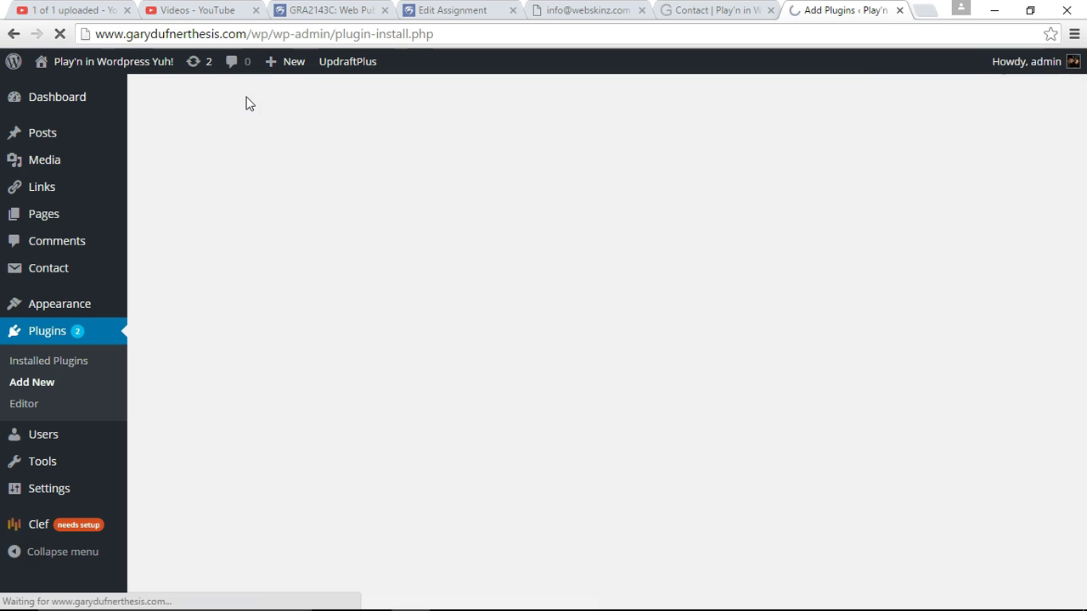
{"action": "left_click", "coordinate": [849, 149]}
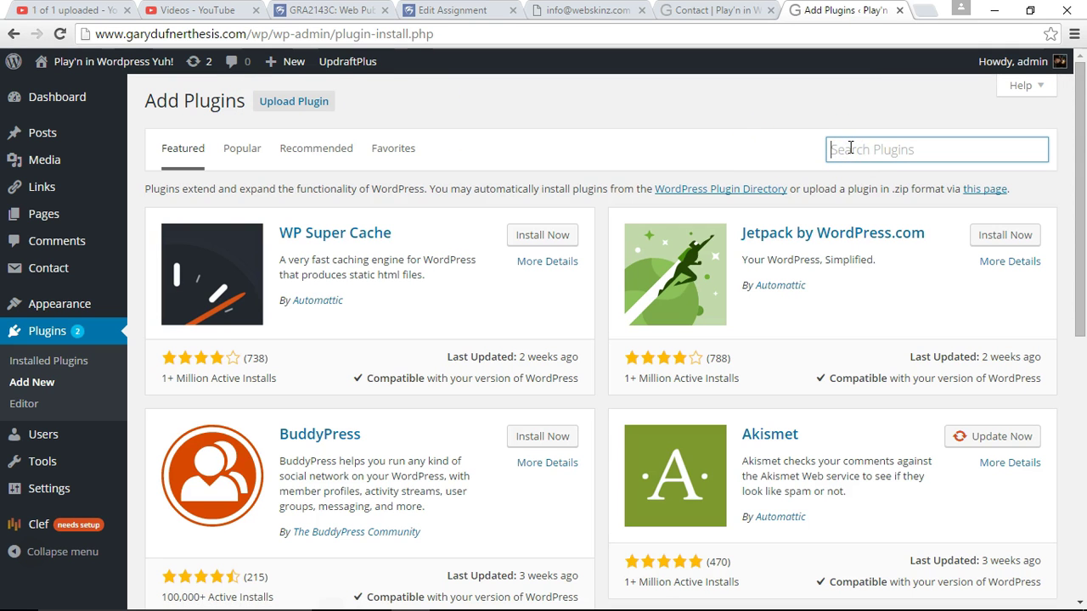
{"action": "type", "text": "Math"}
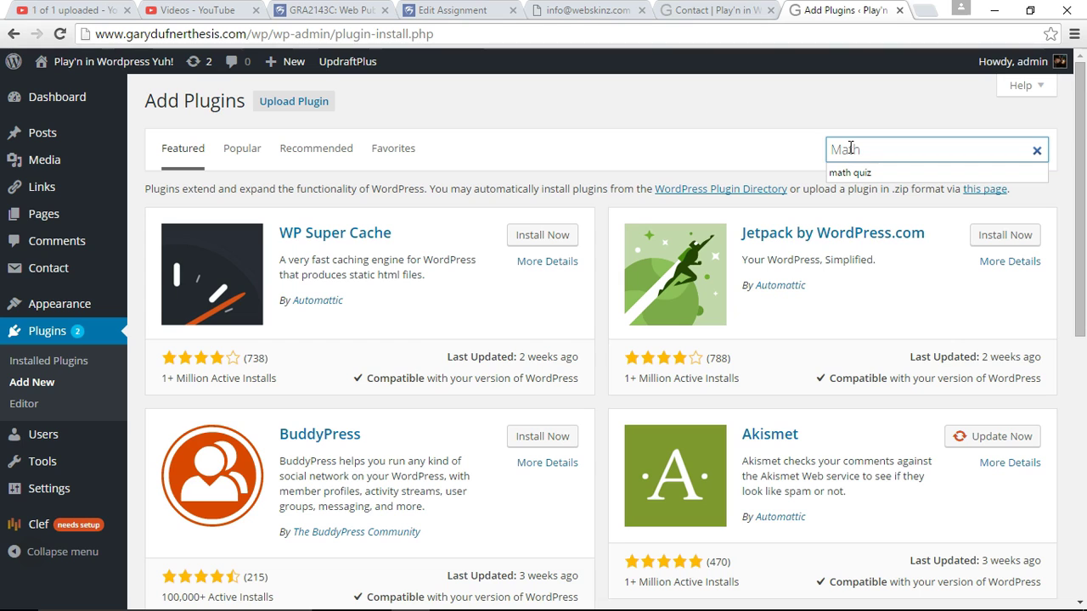
{"action": "key", "text": "Down"}
{"action": "key", "text": "Return"}
{"action": "left_click", "coordinate": [912, 152]}
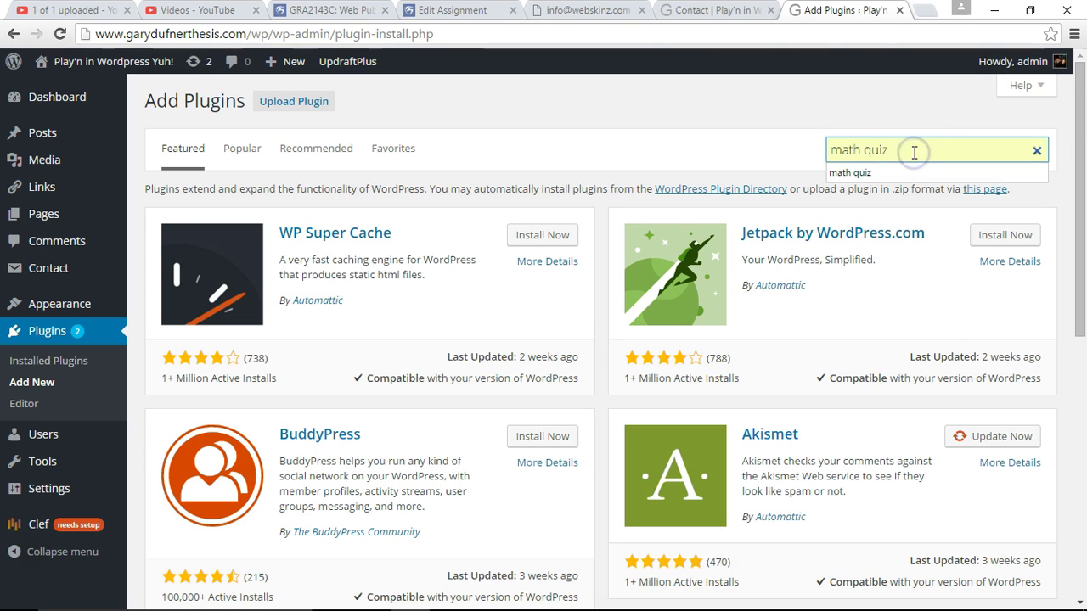
{"action": "left_click", "coordinate": [582, 138]}
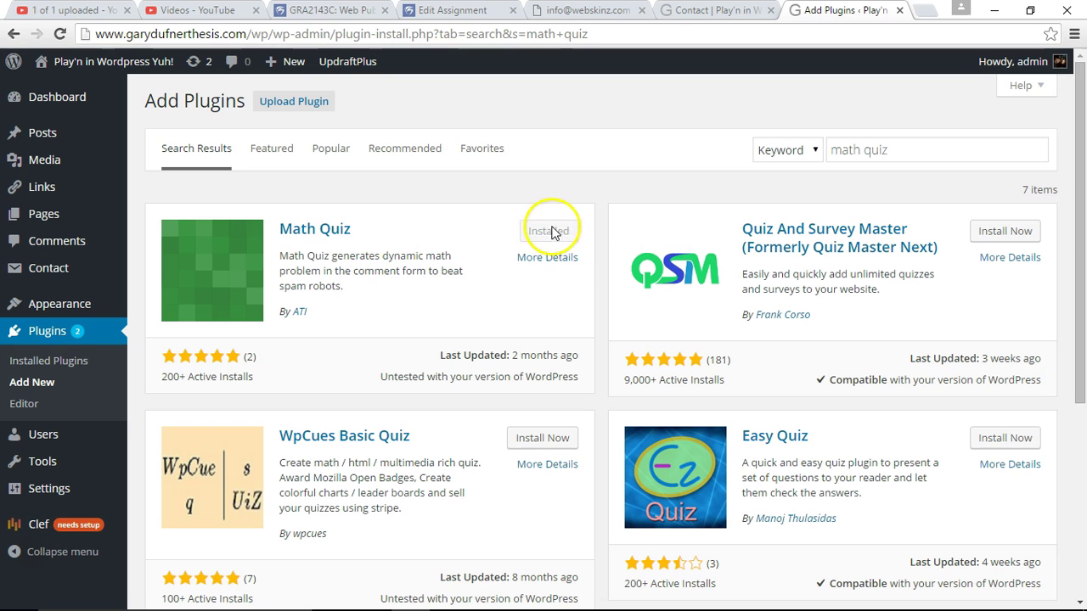
{"action": "left_click", "coordinate": [49, 267]}
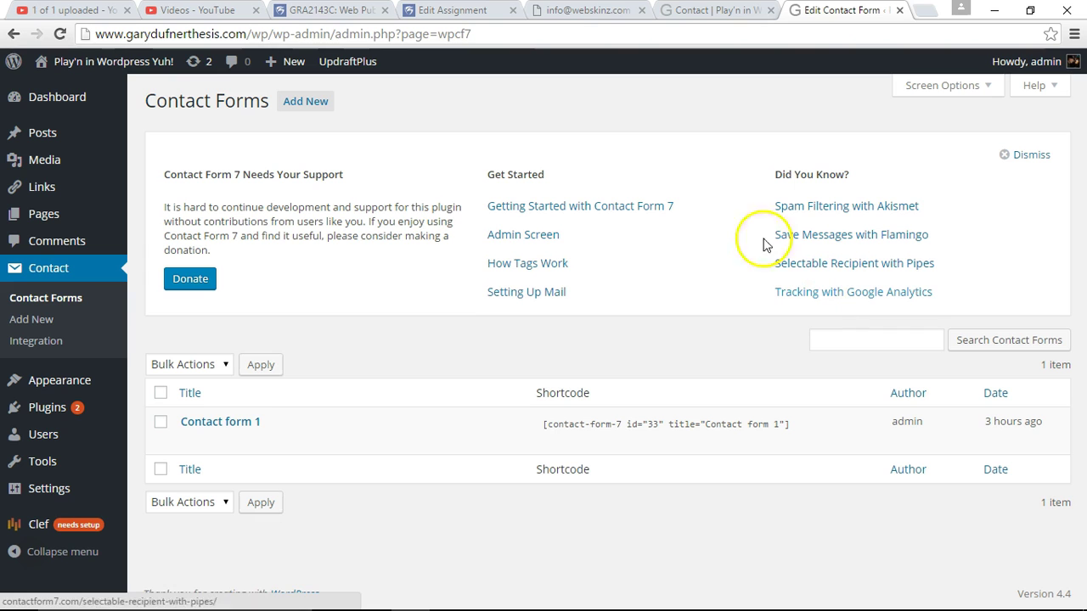
Step: Dismiss the Contact Form 7 notice and open Contact form 1's form template
{"action": "left_click", "coordinate": [1038, 155]}
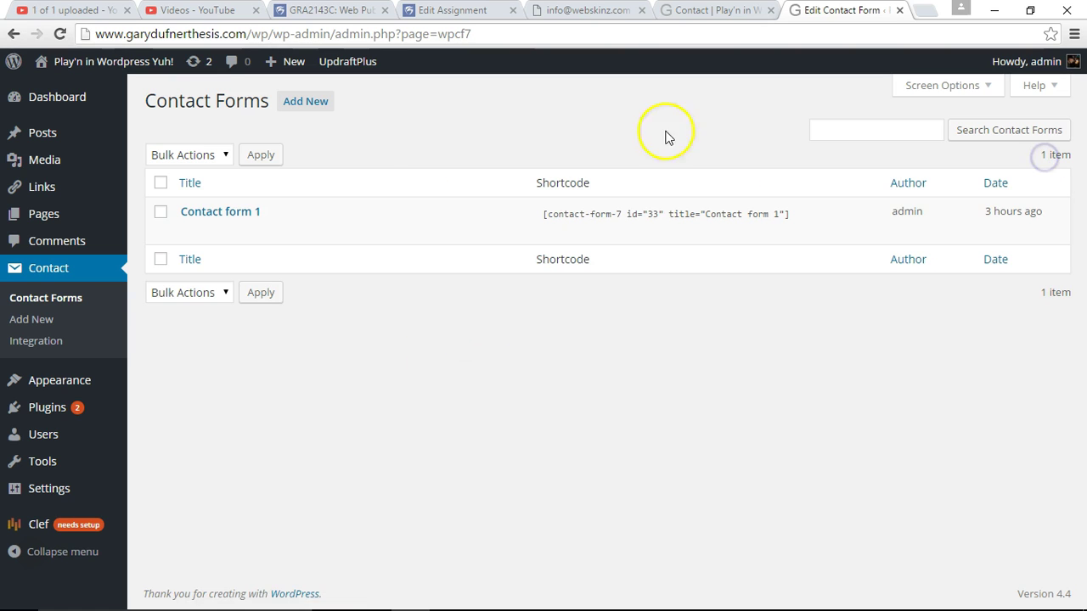
{"action": "left_click", "coordinate": [242, 212]}
{"action": "scroll", "coordinate": [282, 212], "scroll_direction": "down", "scroll_amount": 2}
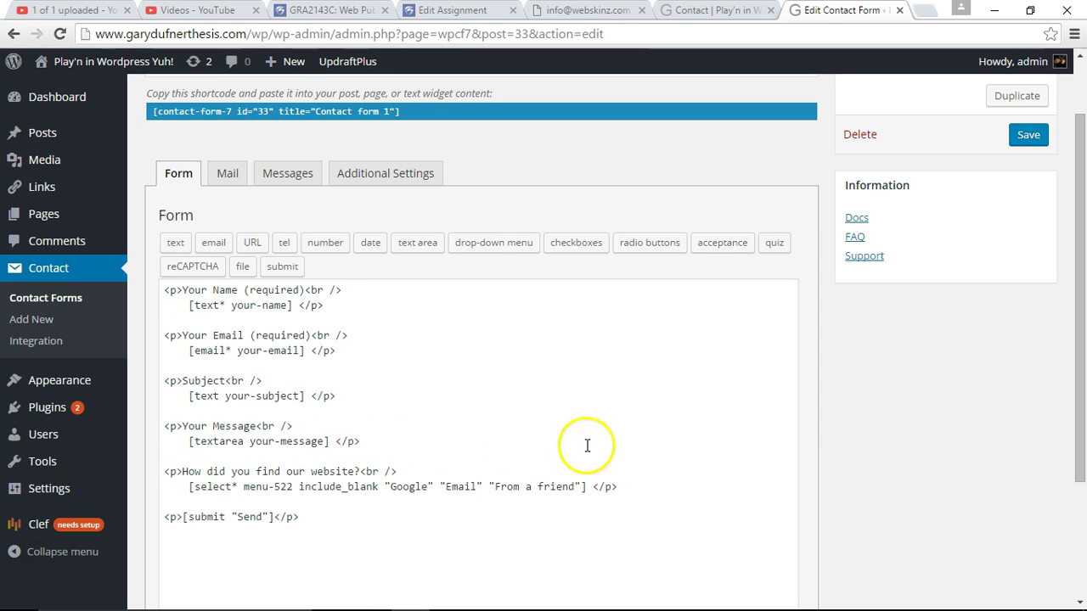
Step: Insert a quiz-635 tag on a new line after the referral dropdown
{"action": "left_click", "coordinate": [624, 486]}
{"action": "key", "text": "Return"}
{"action": "key", "text": "Return"}
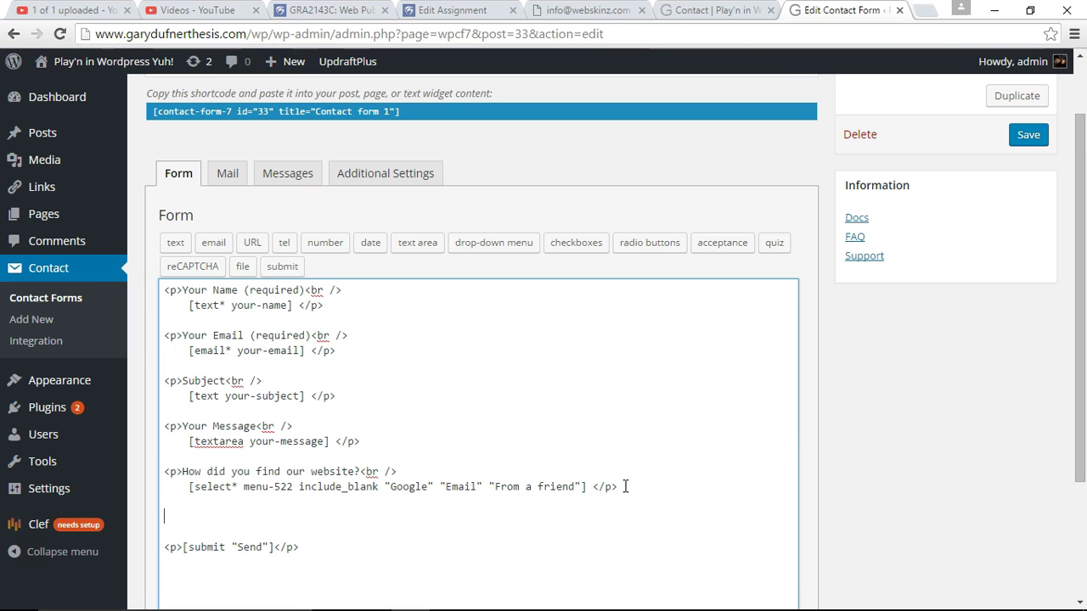
{"action": "left_click", "coordinate": [778, 247]}
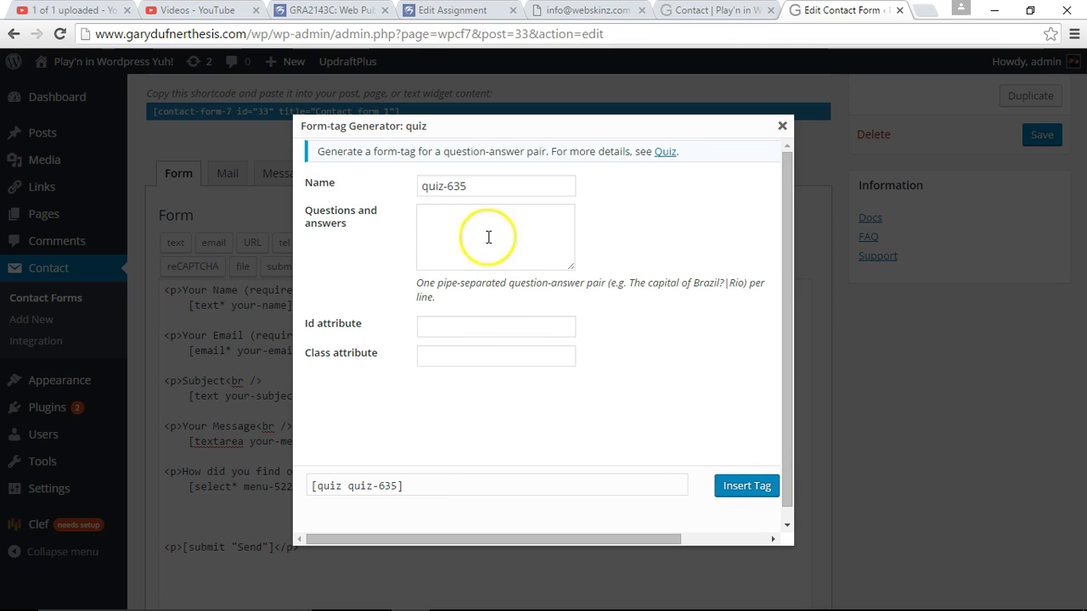
{"action": "left_click", "coordinate": [745, 488]}
{"action": "scroll", "coordinate": [476, 407], "scroll_direction": "down", "scroll_amount": 2}
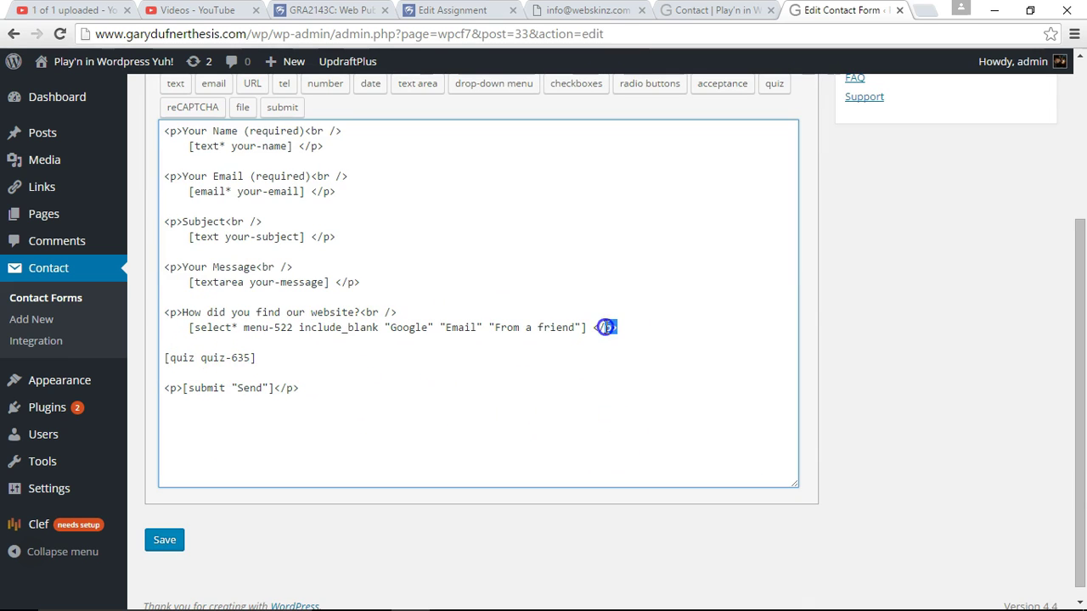
Step: Wrap the quiz tag in <p> with the label 'Answer this question to submit form'
{"action": "key", "text": "ctrl+c"}
{"action": "left_click", "coordinate": [303, 357]}
{"action": "key", "text": "ctrl+v"}
{"action": "left_click_drag", "start_coordinate": [425, 312], "coordinate": [210, 312]}
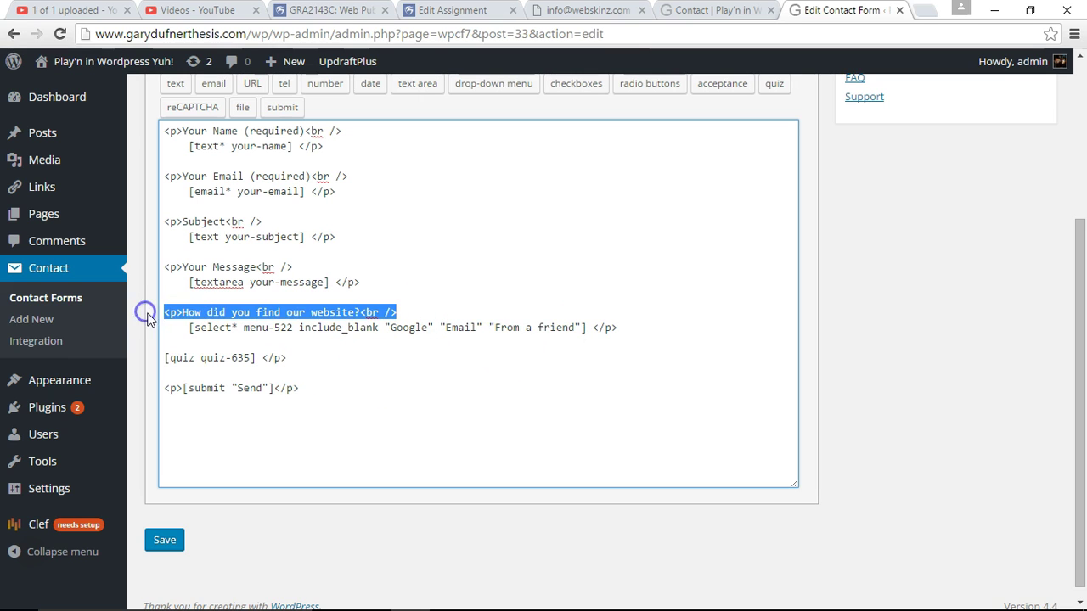
{"action": "key", "text": "ctrl+c"}
{"action": "left_click", "coordinate": [166, 357]}
{"action": "key", "text": "ctrl+v"}
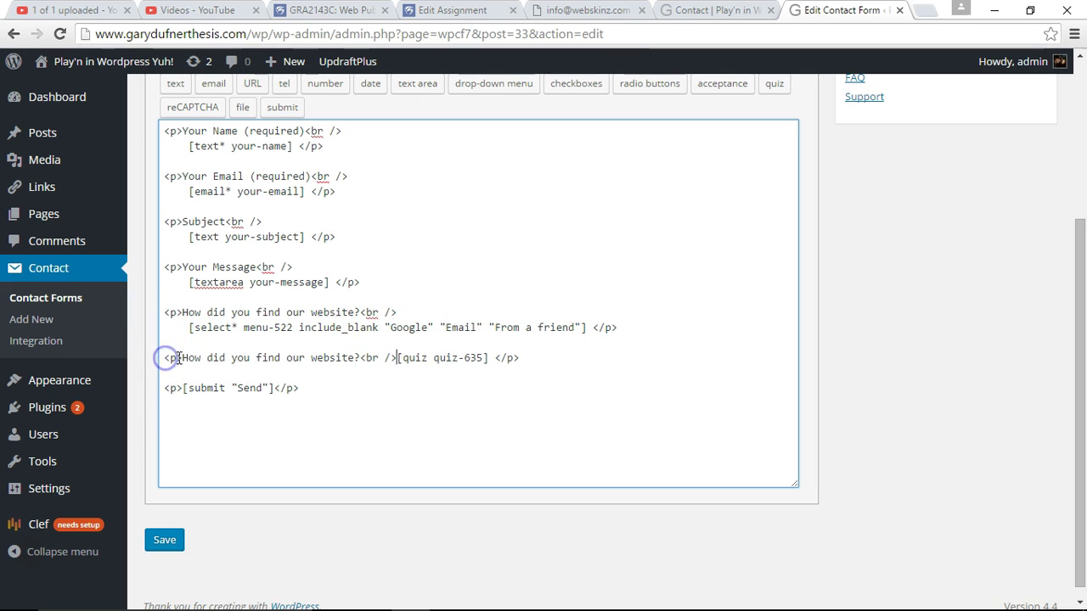
{"action": "key", "text": "Return"}
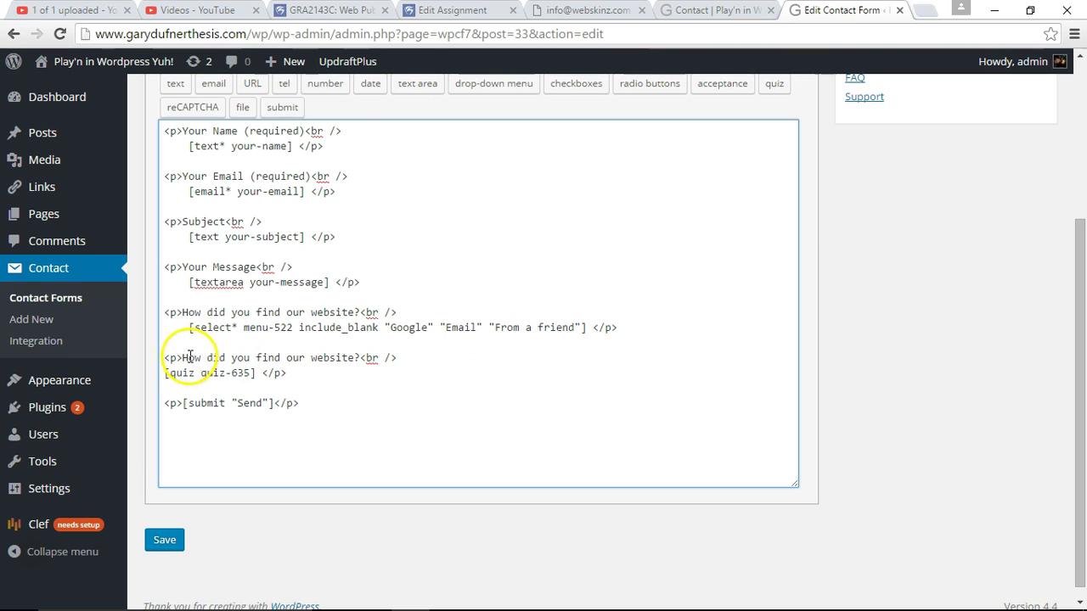
{"action": "left_click_drag", "start_coordinate": [181, 358], "coordinate": [358, 357]}
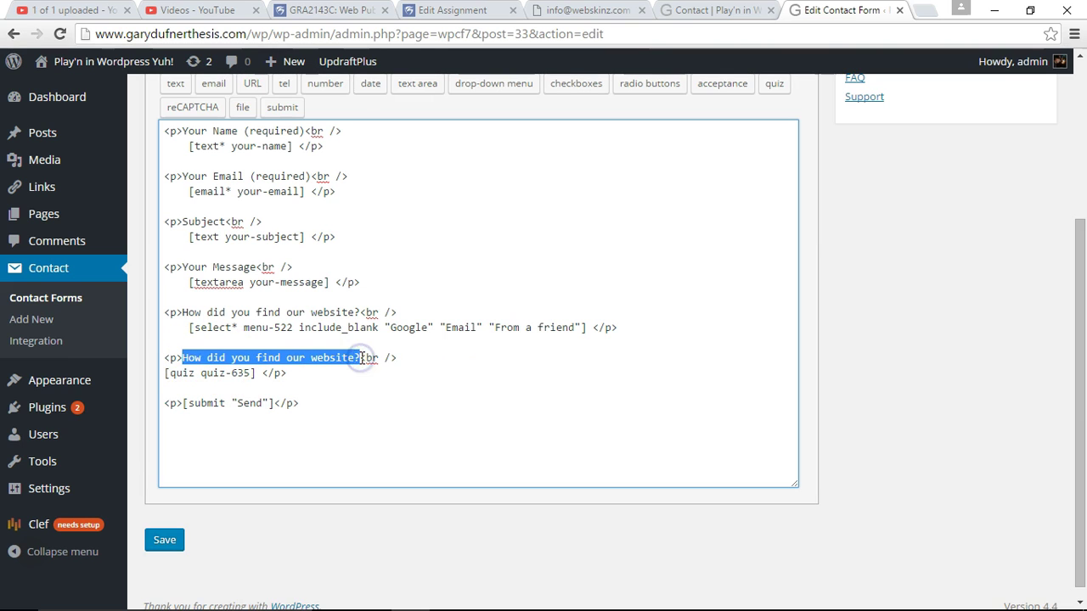
{"action": "type", "text": "Answer this question to submit"}
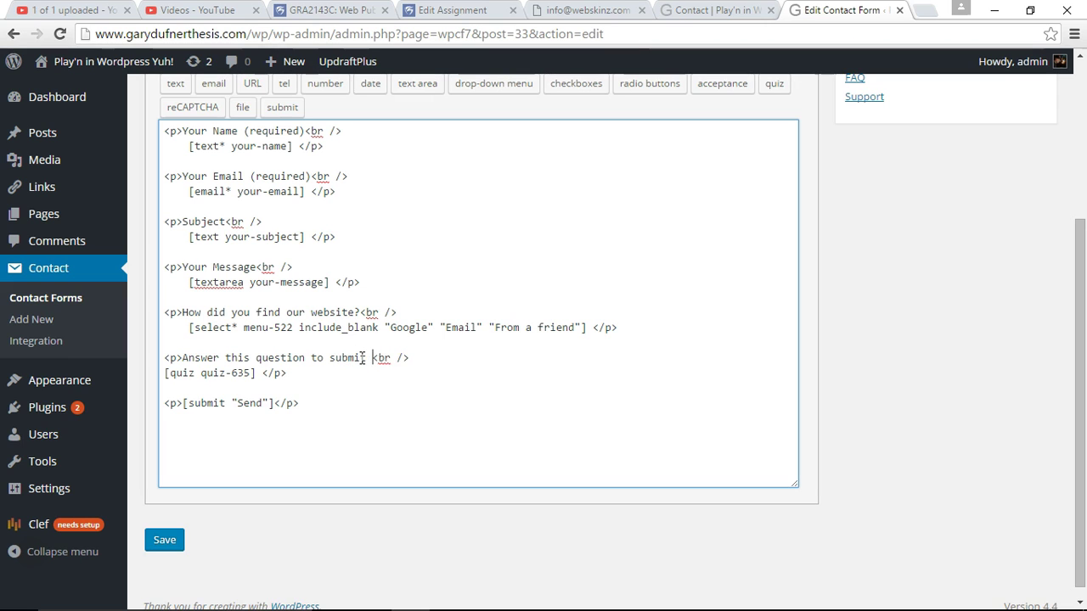
{"action": "left_click", "coordinate": [399, 355]}
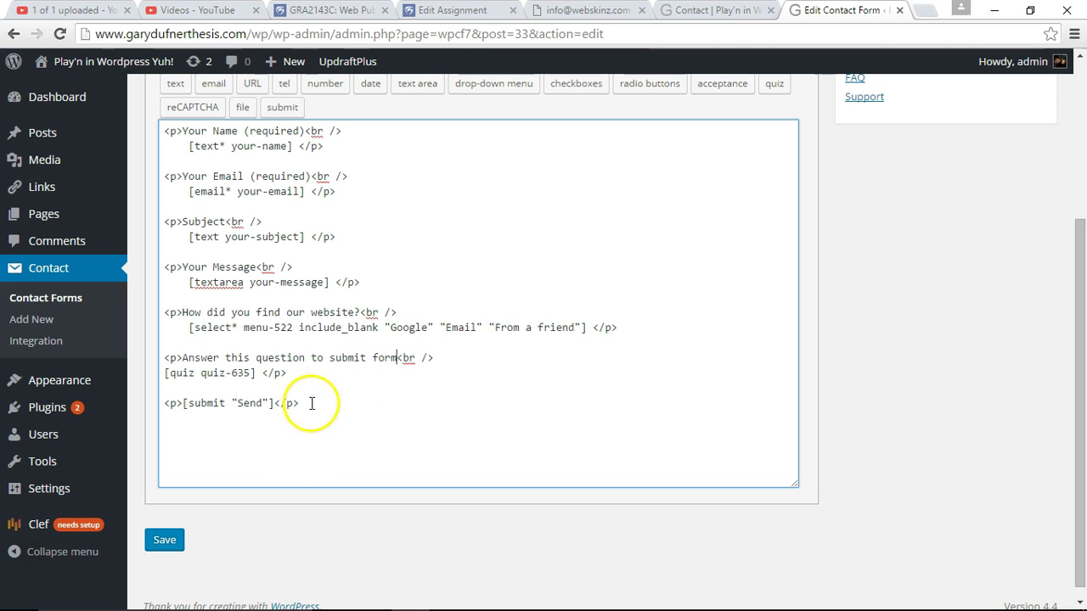
Step: Save Contact form 1, then reload the live Contact page to see the 1+1=? quiz
{"action": "left_click", "coordinate": [167, 541]}
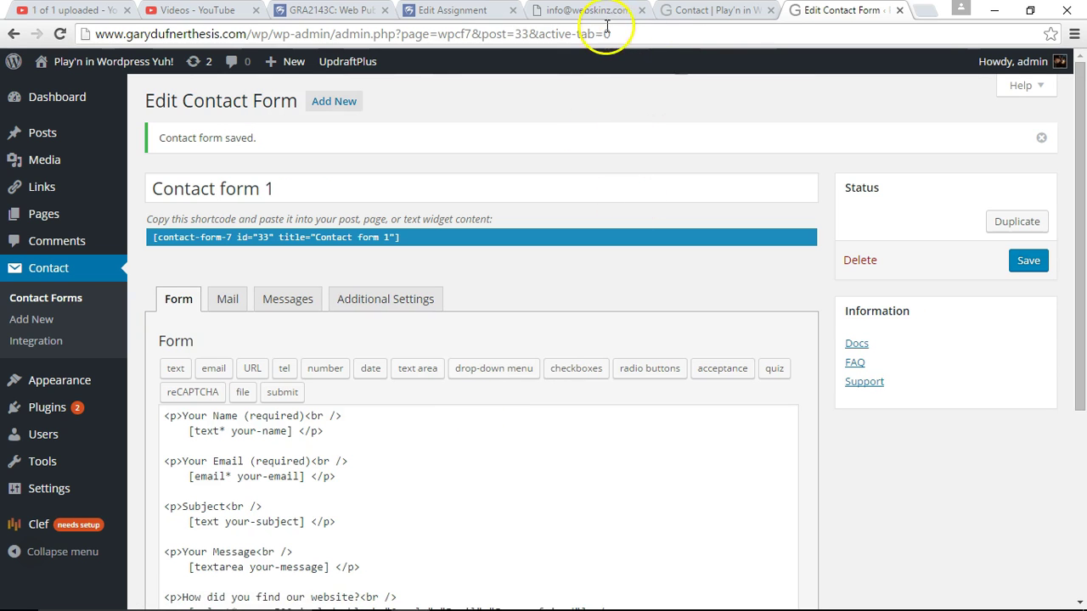
{"action": "left_click", "coordinate": [691, 10]}
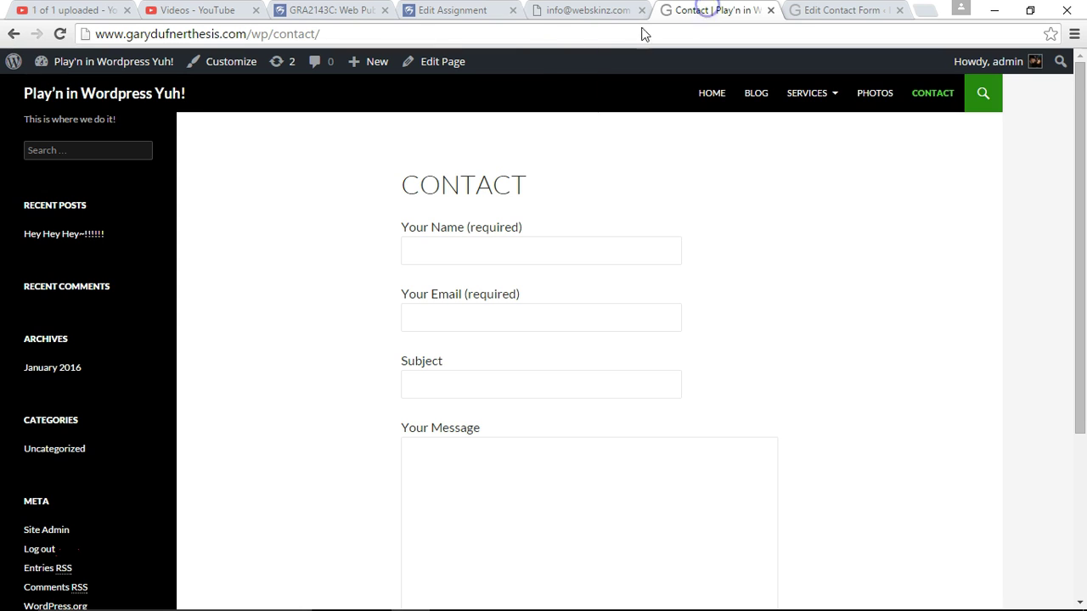
{"action": "left_click", "coordinate": [60, 34]}
{"action": "scroll", "coordinate": [802, 182], "scroll_direction": "down", "scroll_amount": 2}
{"action": "scroll", "coordinate": [802, 182], "scroll_direction": "down", "scroll_amount": 2}
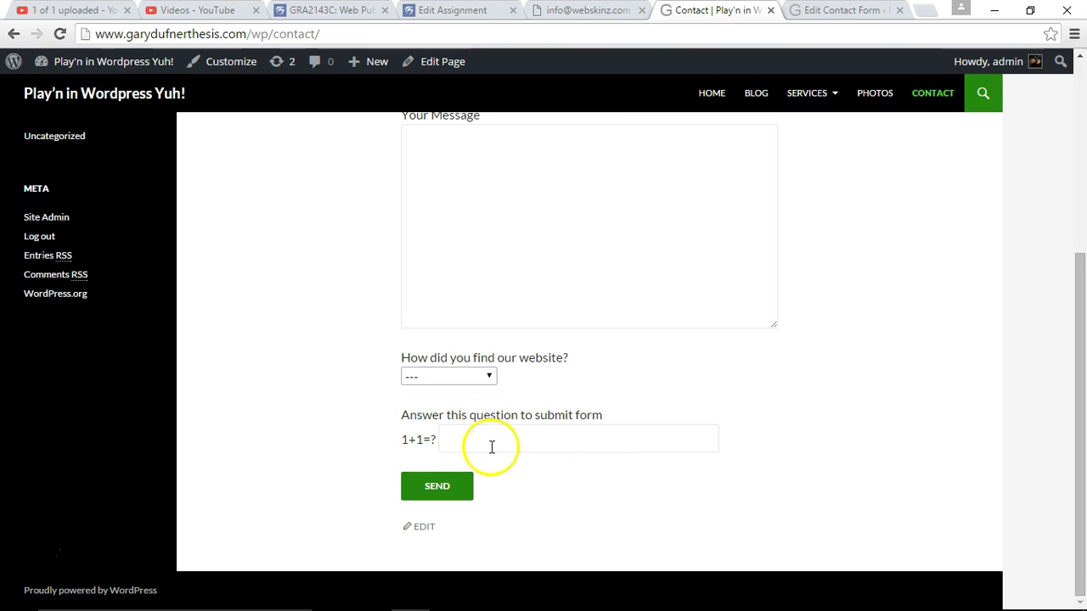
{"action": "scroll", "coordinate": [626, 390], "scroll_direction": "up", "scroll_amount": 4}
{"action": "left_click", "coordinate": [498, 249]}
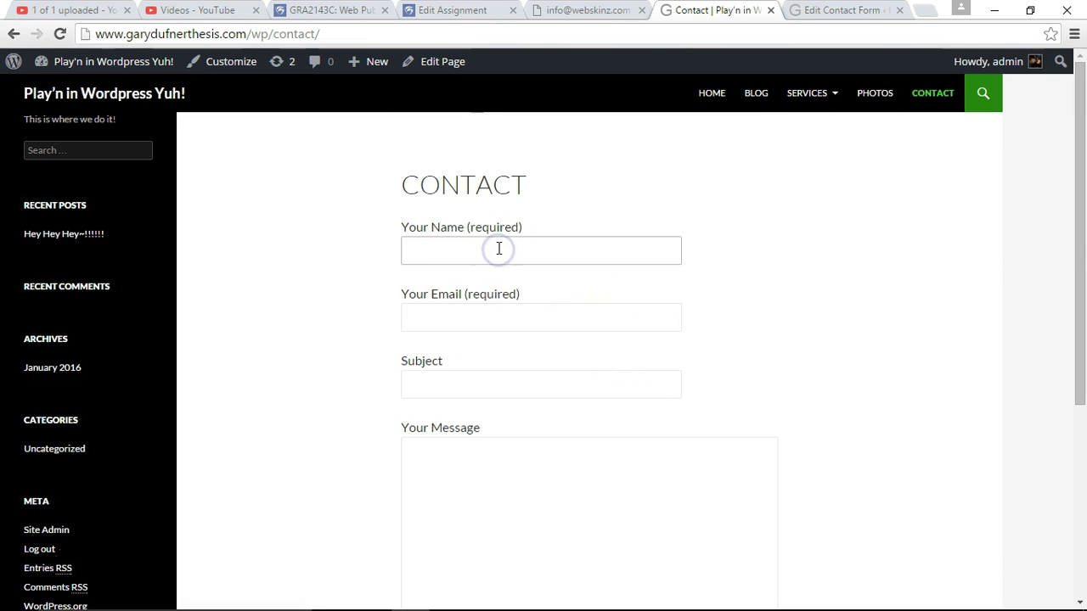
{"action": "type", "text": "test"}
{"action": "left_click_drag", "start_coordinate": [496, 251], "coordinate": [321, 257]}
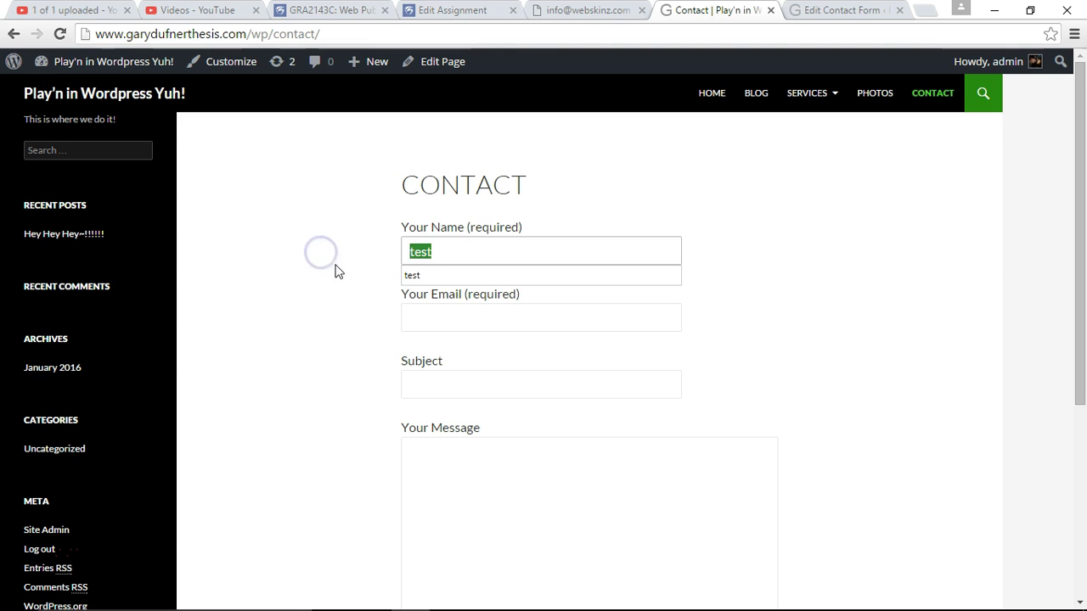
{"action": "left_click", "coordinate": [439, 311]}
{"action": "type", "text": "test"}
{"action": "left_click", "coordinate": [441, 342]}
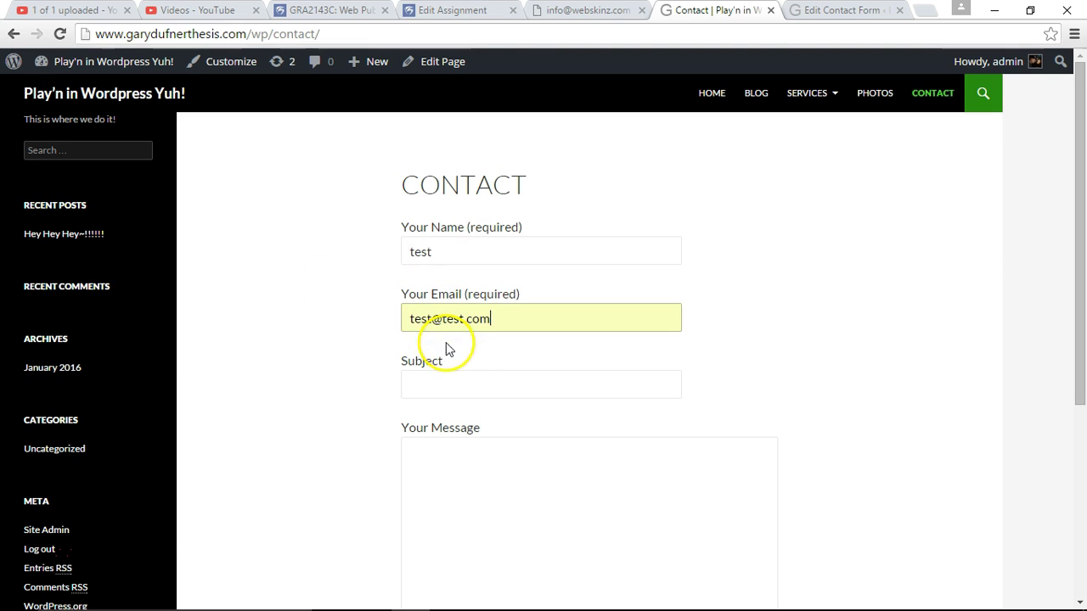
{"action": "left_click", "coordinate": [458, 459]}
{"action": "type", "text": "test"}
{"action": "left_click", "coordinate": [456, 384]}
{"action": "type", "text": "test"}
Step: Choose 'From a friend' as the referral and submit with the quiz unanswered
{"action": "scroll", "coordinate": [343, 387], "scroll_direction": "down", "scroll_amount": 3}
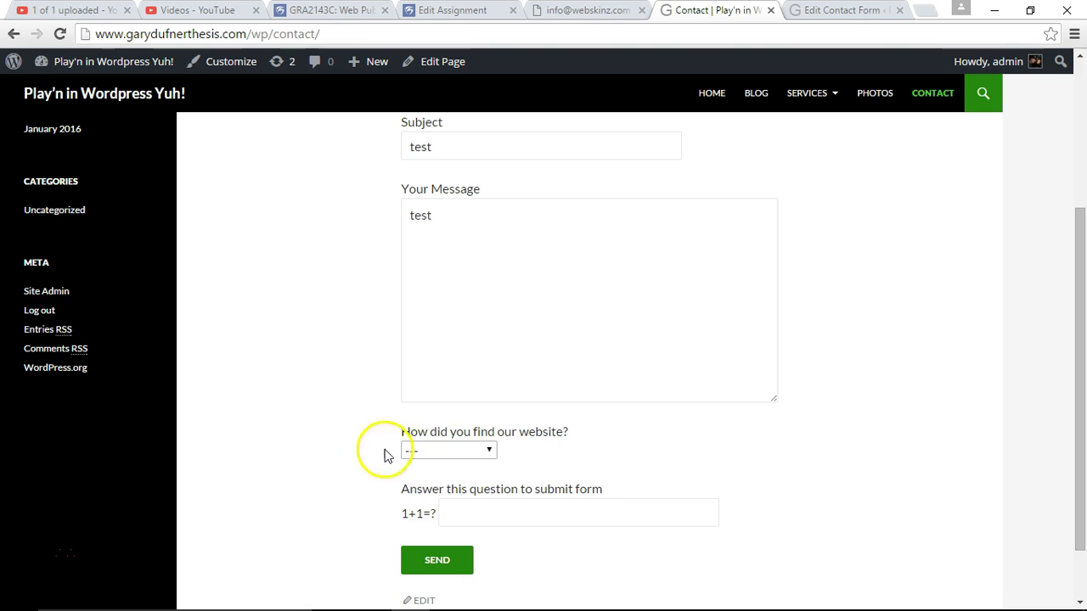
{"action": "left_click", "coordinate": [437, 454]}
{"action": "left_click", "coordinate": [446, 516]}
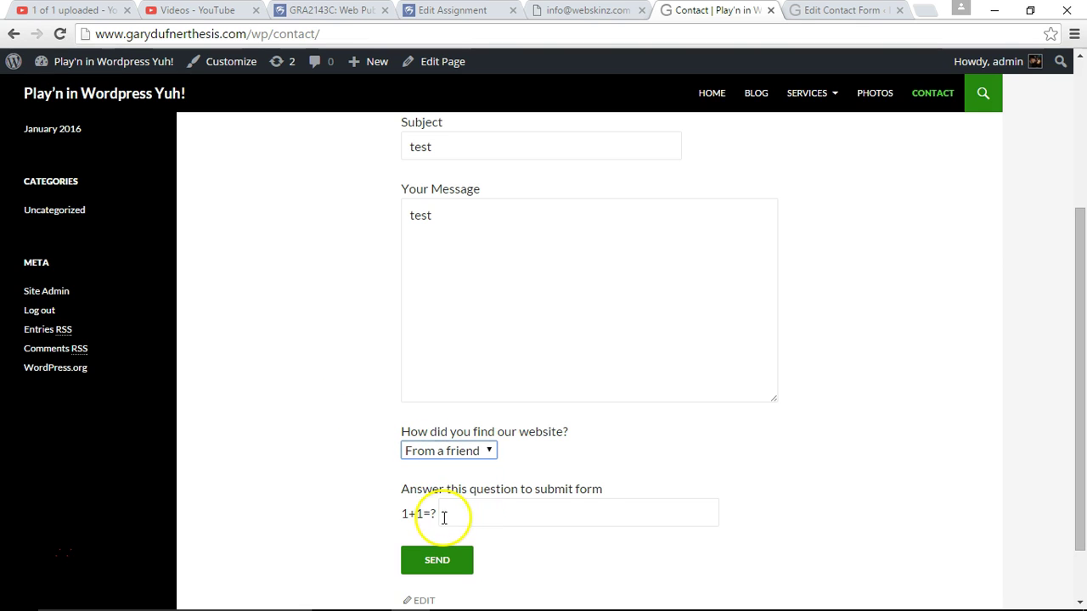
{"action": "left_click", "coordinate": [459, 513]}
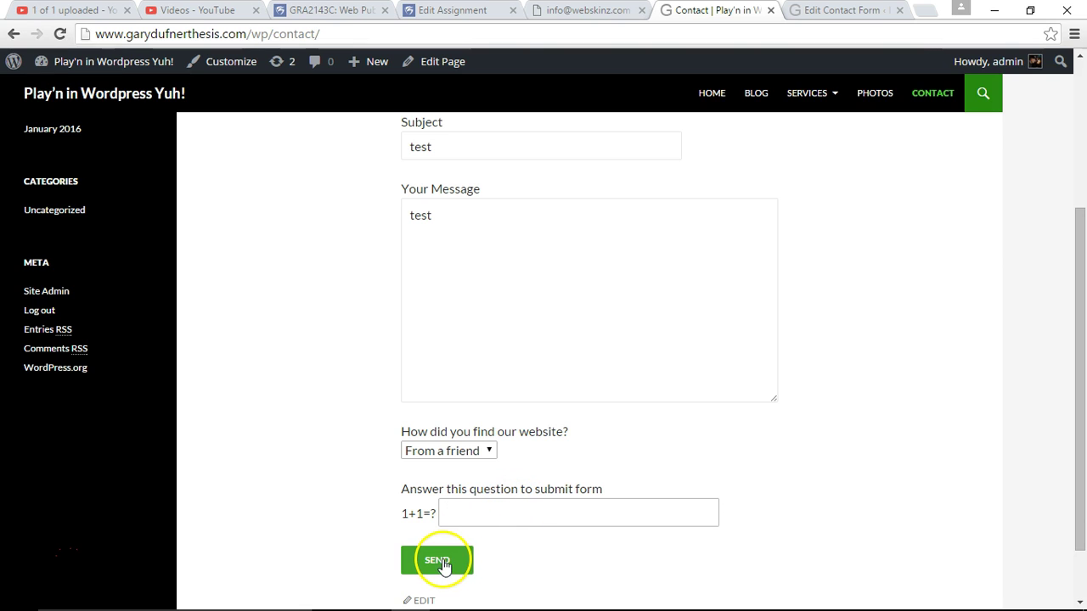
{"action": "left_click", "coordinate": [455, 514]}
{"action": "left_click", "coordinate": [441, 560]}
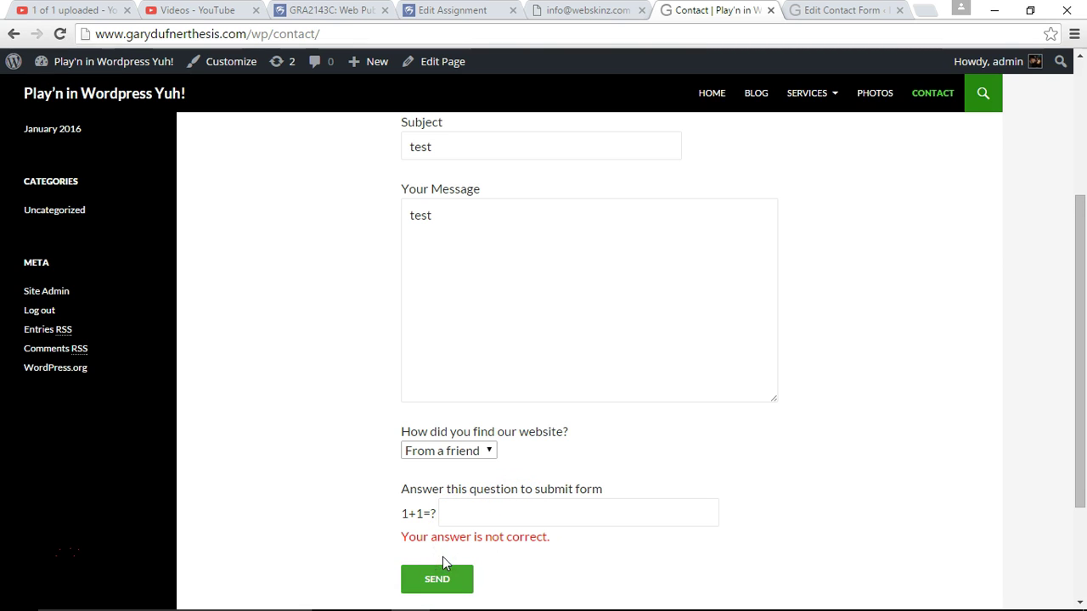
Step: Answer the 1+1 quiz with 2 and send the message
{"action": "scroll", "coordinate": [861, 433], "scroll_direction": "up", "scroll_amount": 3}
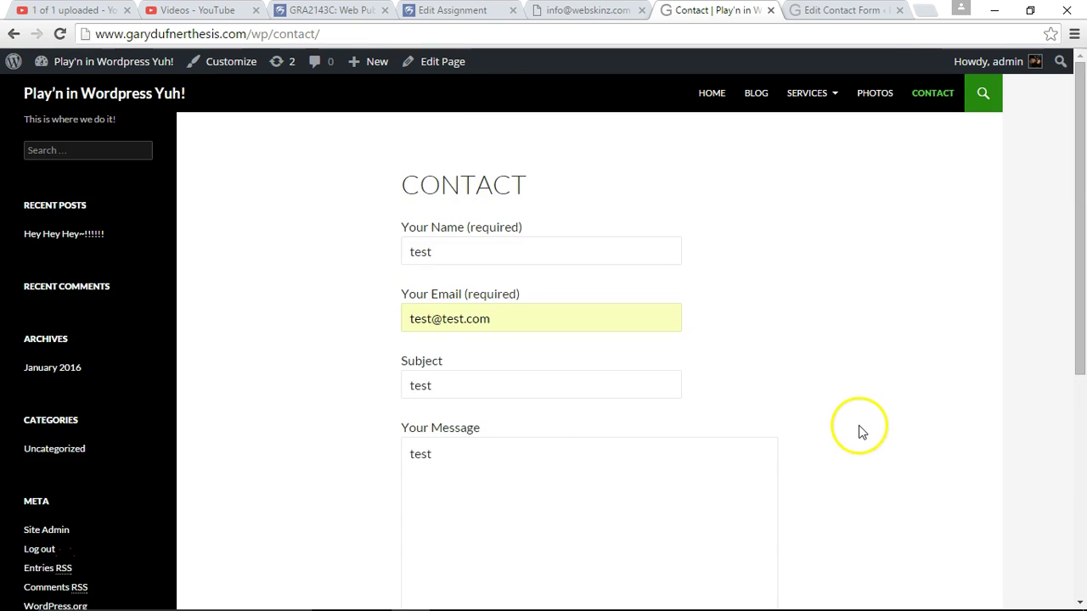
{"action": "scroll", "coordinate": [859, 431], "scroll_direction": "down", "scroll_amount": 5}
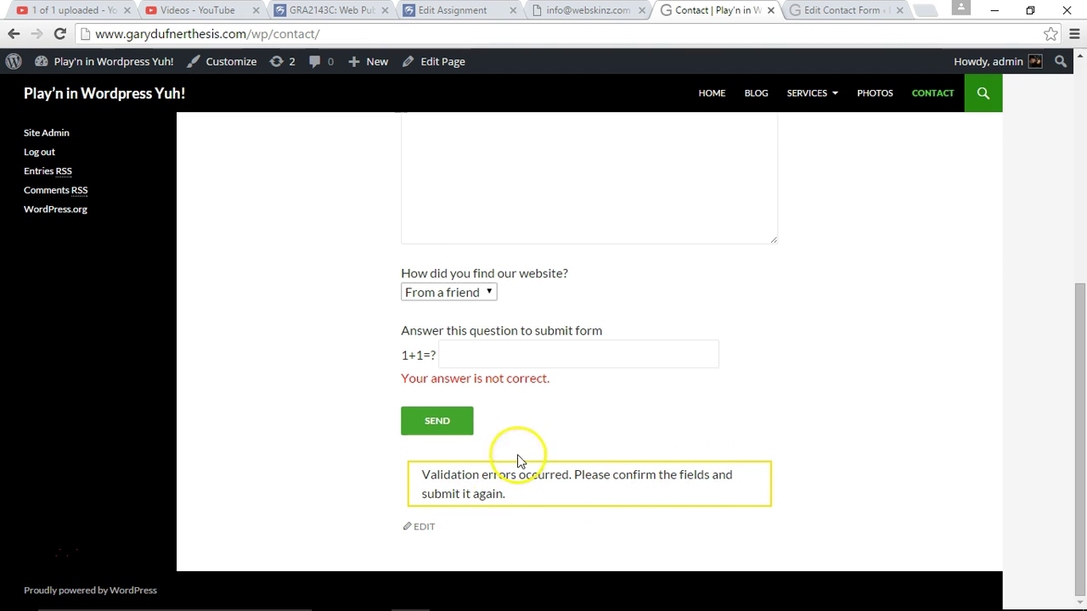
{"action": "left_click", "coordinate": [471, 351]}
{"action": "type", "text": "2"}
{"action": "left_click", "coordinate": [436, 420]}
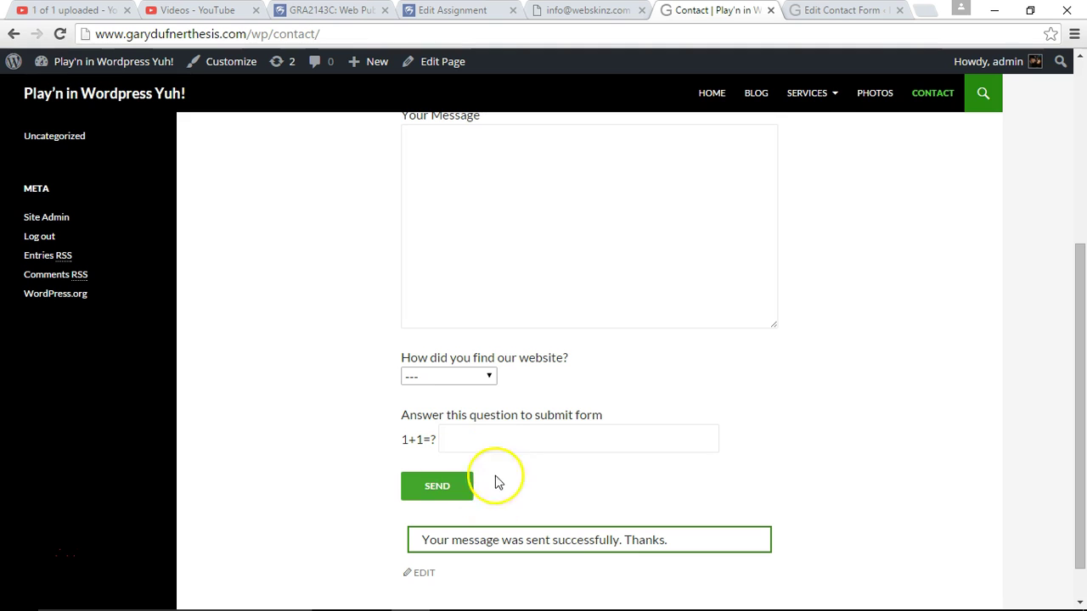
Step: Reload Think Mail, open the newest 'test' email and highlight its 'From a friend' answer
{"action": "left_click", "coordinate": [612, 12]}
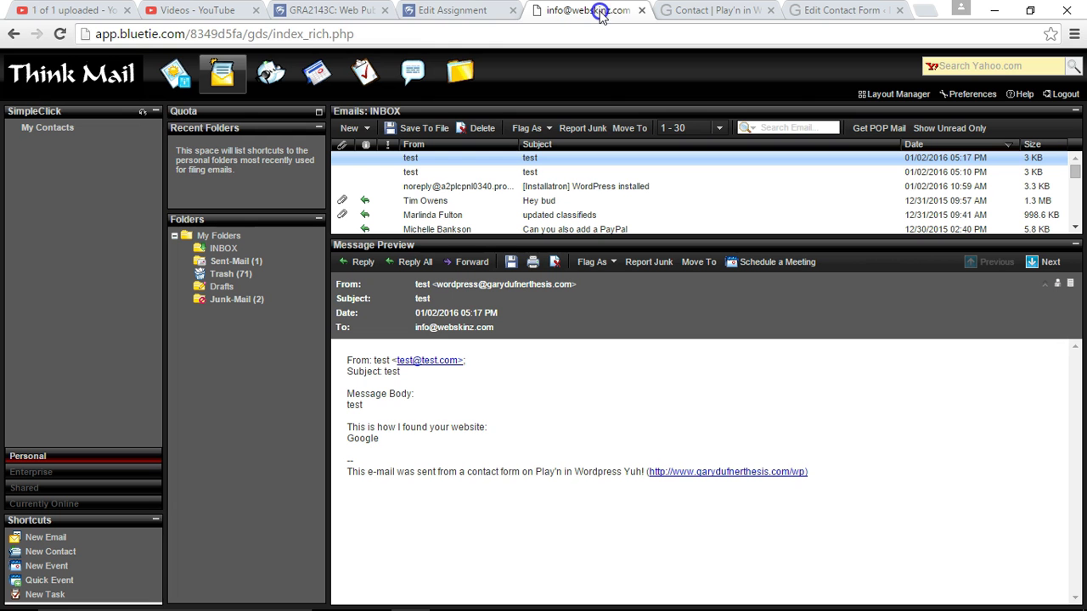
{"action": "left_click", "coordinate": [66, 40]}
{"action": "left_click", "coordinate": [572, 158]}
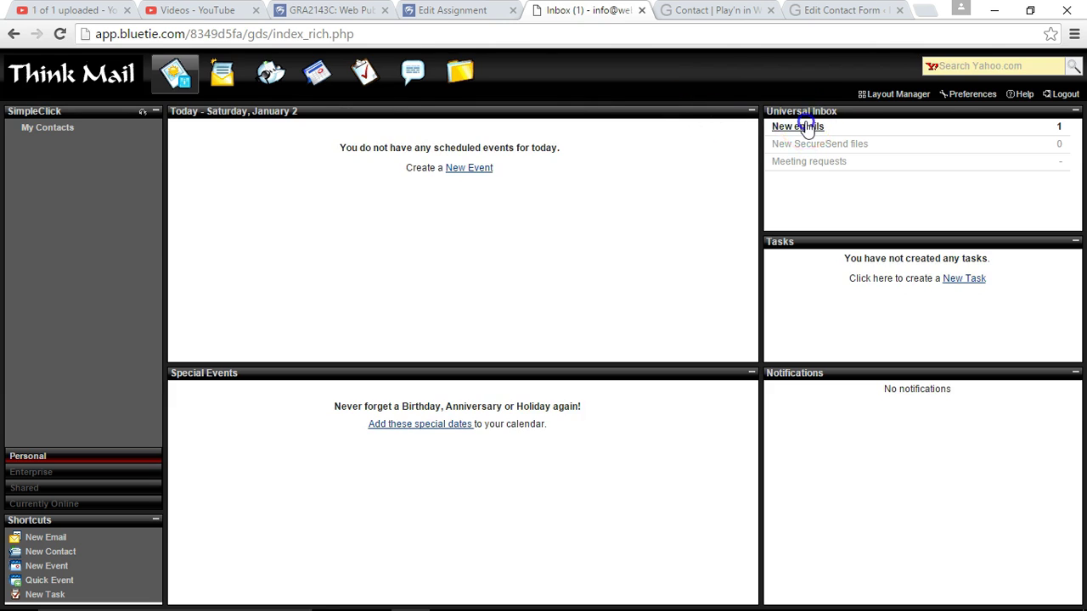
{"action": "left_click", "coordinate": [802, 127]}
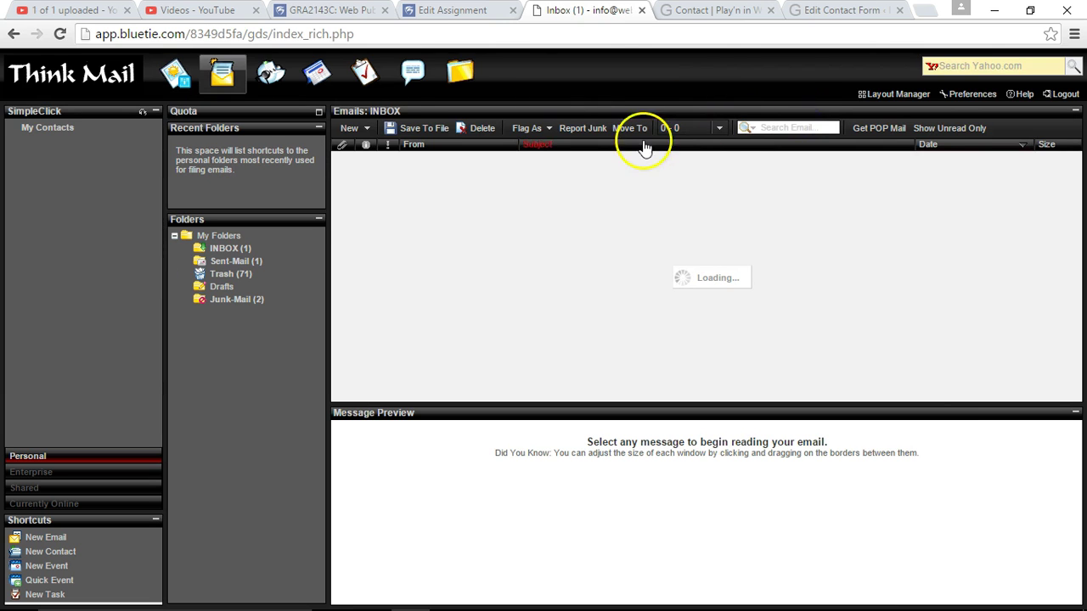
{"action": "left_click", "coordinate": [412, 161]}
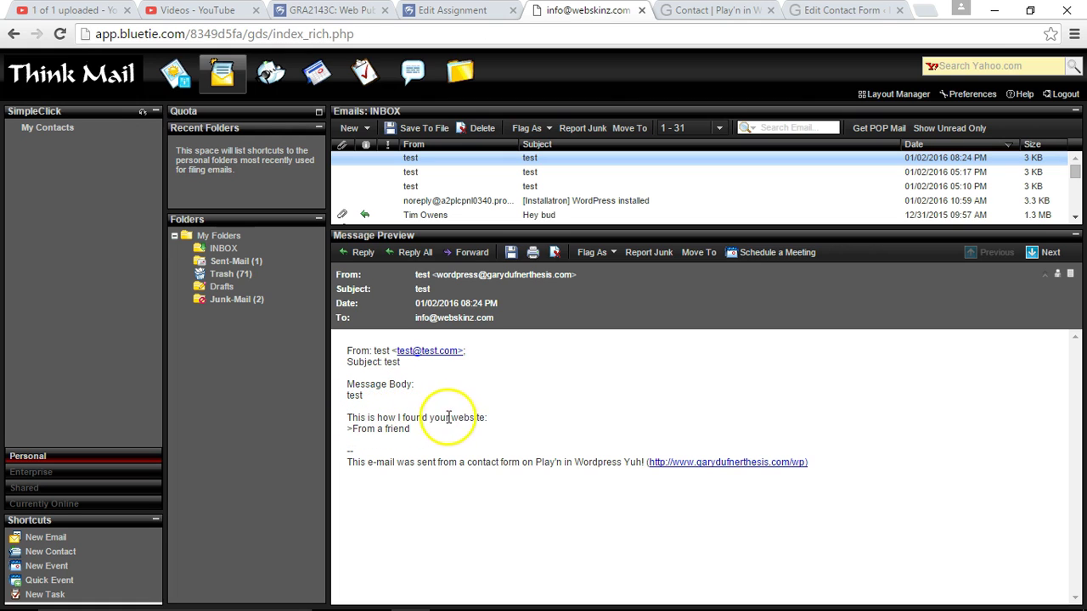
{"action": "left_click_drag", "start_coordinate": [416, 431], "coordinate": [373, 430]}
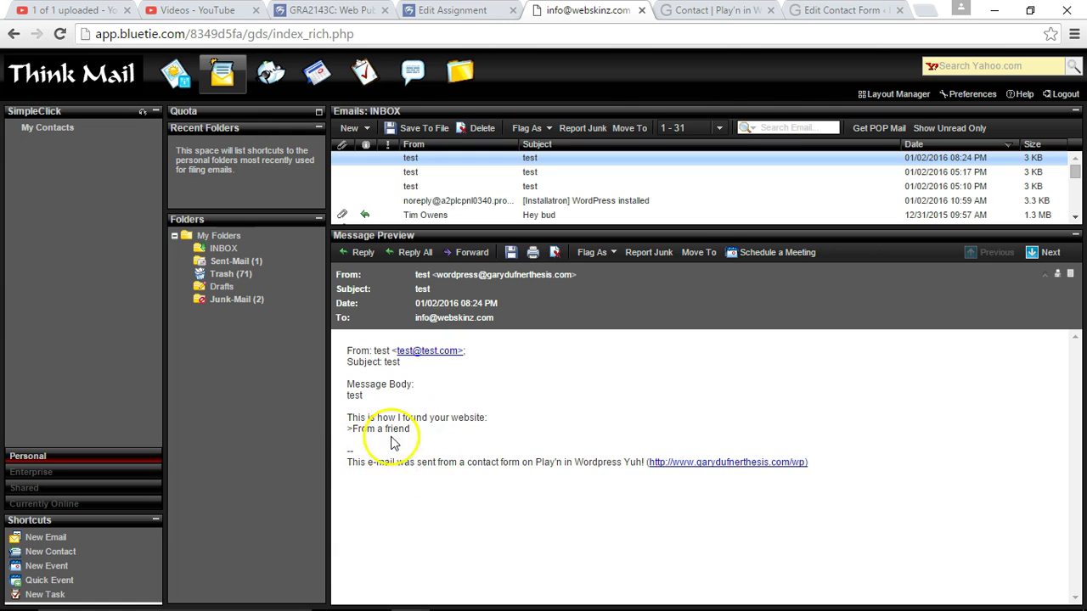
Step: Check Contact form 1's Mail tab message body, then return to the Form tab
{"action": "left_click", "coordinate": [820, 11]}
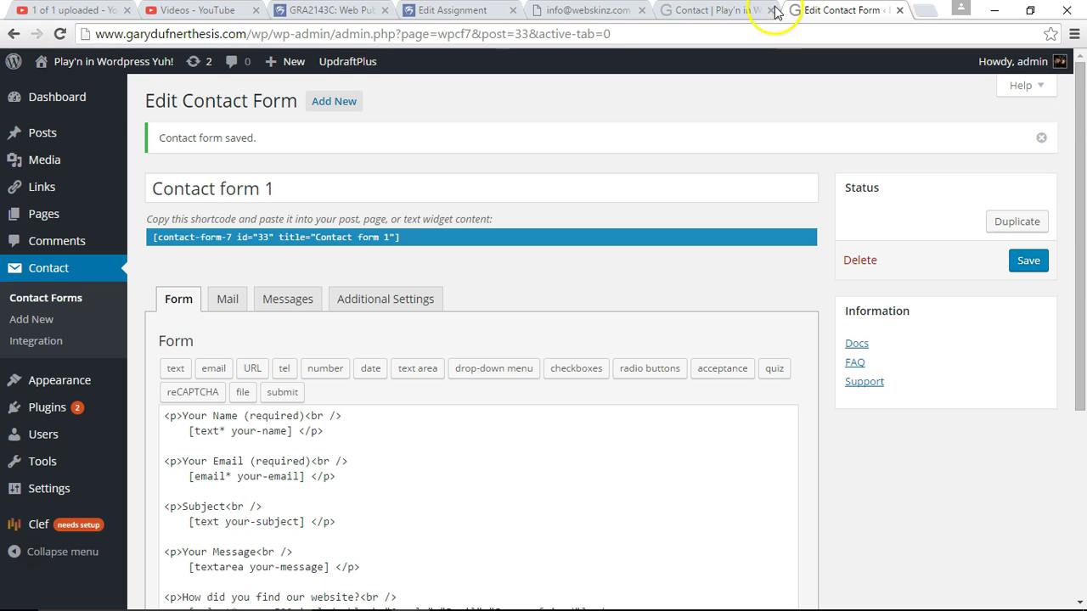
{"action": "left_click", "coordinate": [226, 298]}
{"action": "scroll", "coordinate": [485, 226], "scroll_direction": "down", "scroll_amount": 2}
{"action": "scroll", "coordinate": [467, 246], "scroll_direction": "down", "scroll_amount": 2}
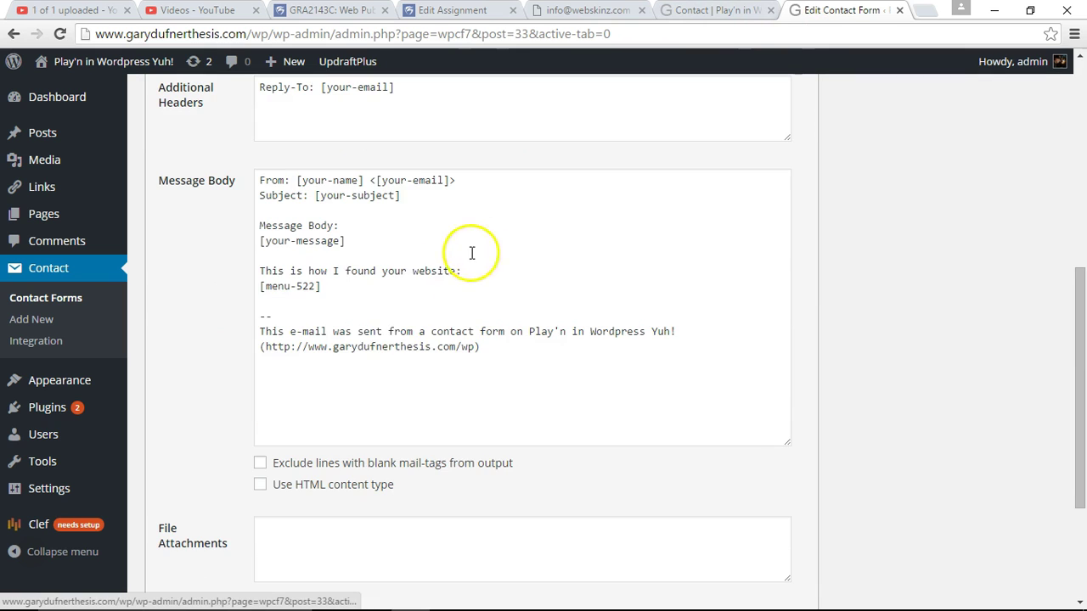
{"action": "scroll", "coordinate": [441, 255], "scroll_direction": "down", "scroll_amount": 1}
{"action": "scroll", "coordinate": [467, 260], "scroll_direction": "up", "scroll_amount": 5}
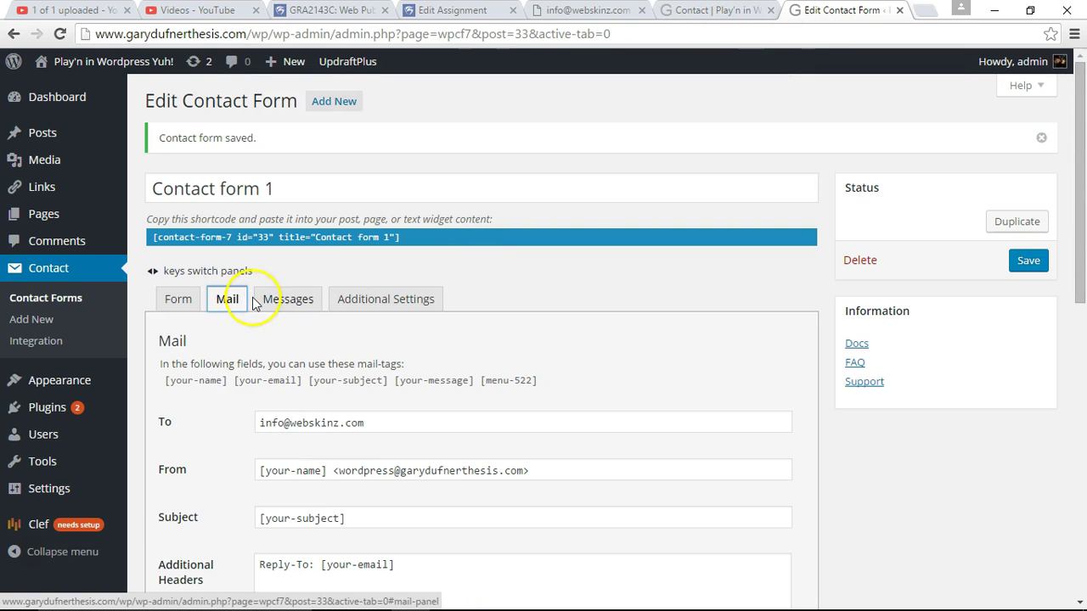
{"action": "left_click", "coordinate": [174, 299]}
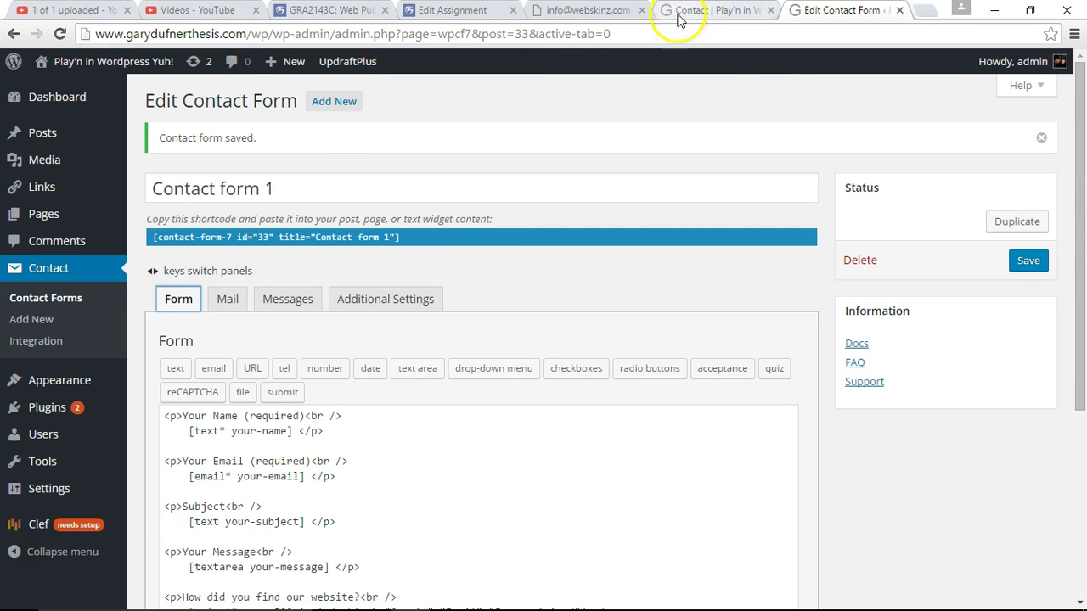
Step: Bring up the Discussion Settings page and scroll through its options
{"action": "left_click", "coordinate": [408, 163]}
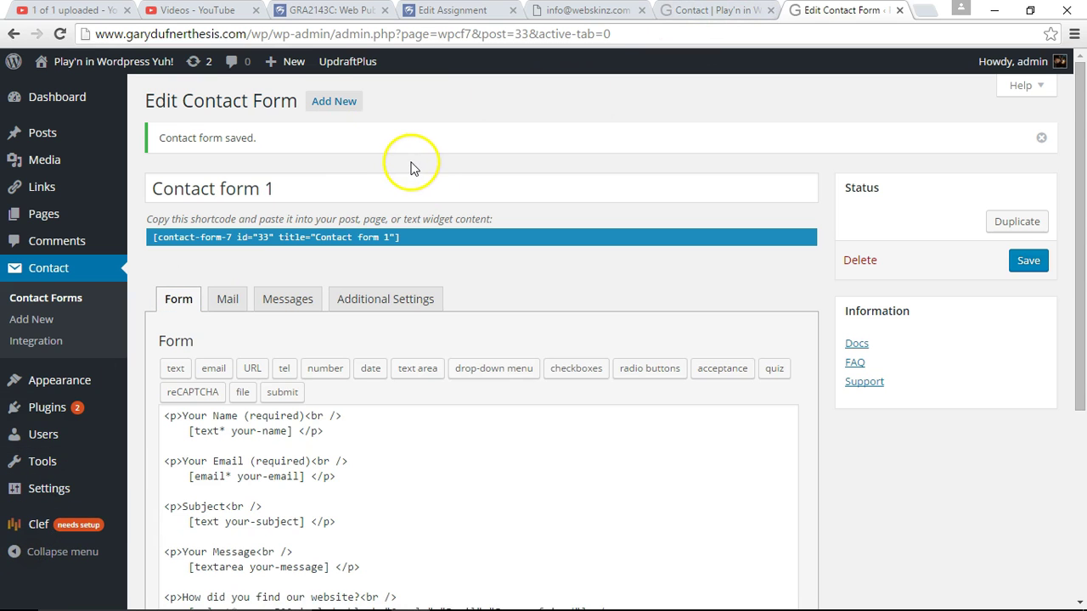
{"action": "scroll", "coordinate": [356, 153], "scroll_direction": "down", "scroll_amount": 1}
{"action": "scroll", "coordinate": [272, 164], "scroll_direction": "up", "scroll_amount": 2}
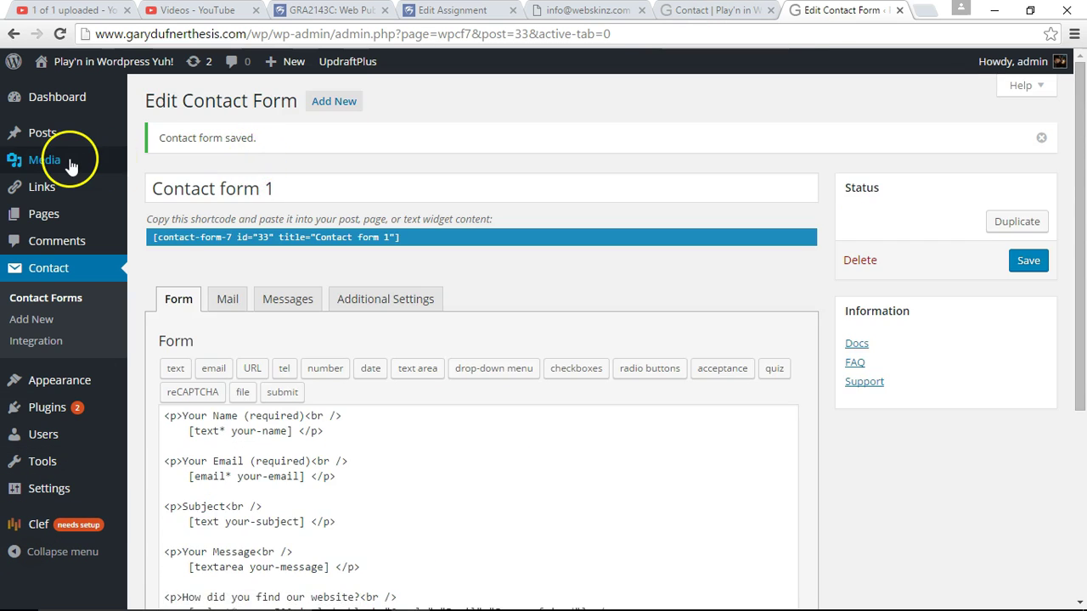
Step: Review Discussion Settings and enable 'Attempt to notify any blogs linked to from the article'
{"action": "scroll", "coordinate": [70, 166], "scroll_direction": "down", "scroll_amount": 3}
{"action": "scroll", "coordinate": [71, 166], "scroll_direction": "down", "scroll_amount": 1}
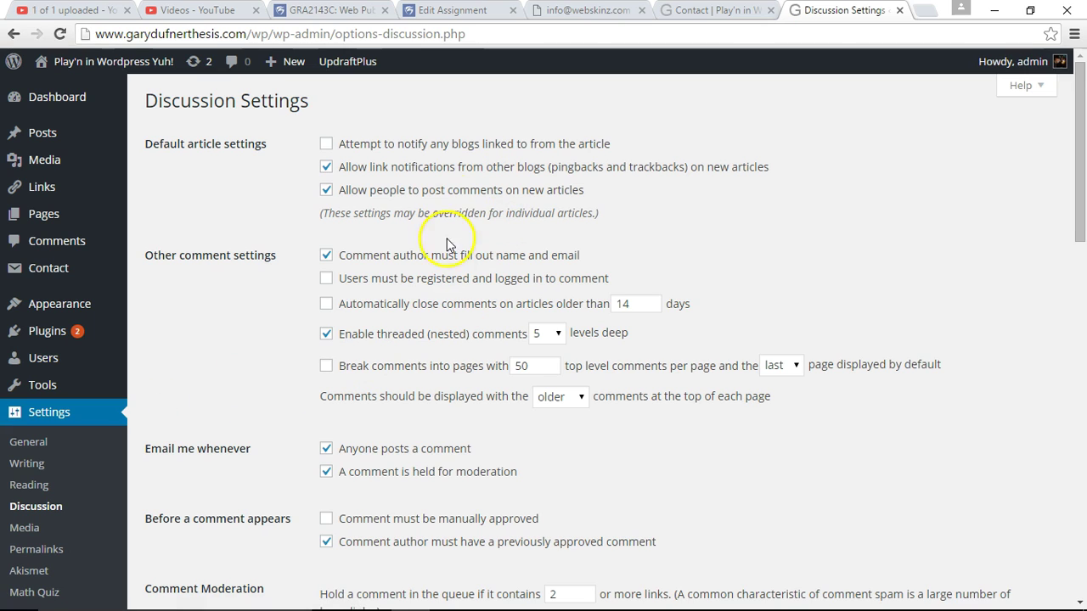
{"action": "scroll", "coordinate": [440, 335], "scroll_direction": "down", "scroll_amount": 3}
{"action": "scroll", "coordinate": [440, 335], "scroll_direction": "down", "scroll_amount": 5}
{"action": "scroll", "coordinate": [441, 335], "scroll_direction": "down", "scroll_amount": 5}
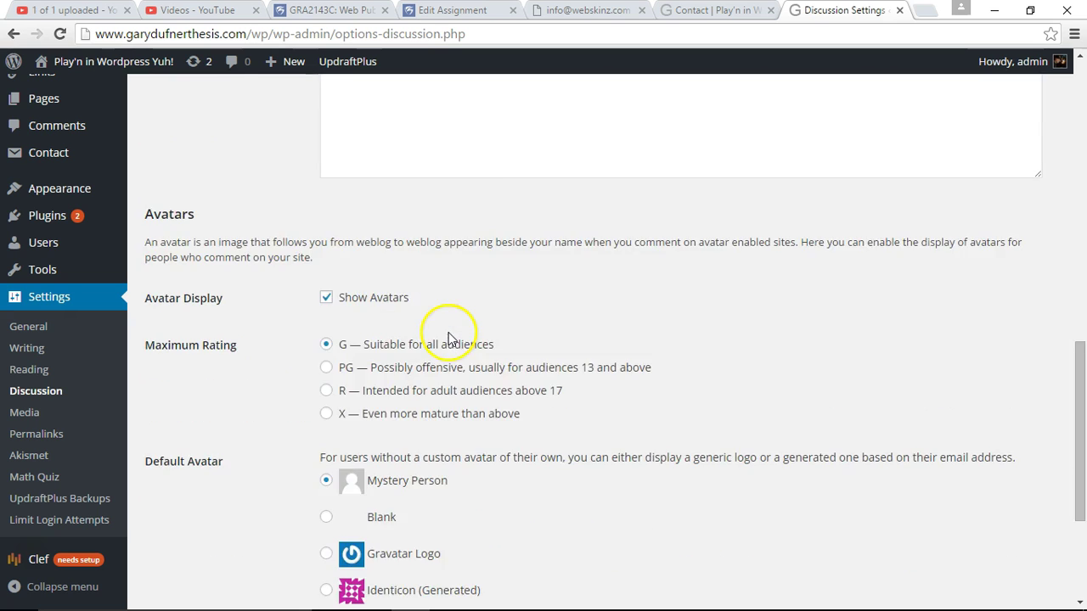
{"action": "scroll", "coordinate": [448, 333], "scroll_direction": "down", "scroll_amount": 3}
{"action": "scroll", "coordinate": [437, 325], "scroll_direction": "up", "scroll_amount": 12}
{"action": "scroll", "coordinate": [441, 321], "scroll_direction": "up", "scroll_amount": 4}
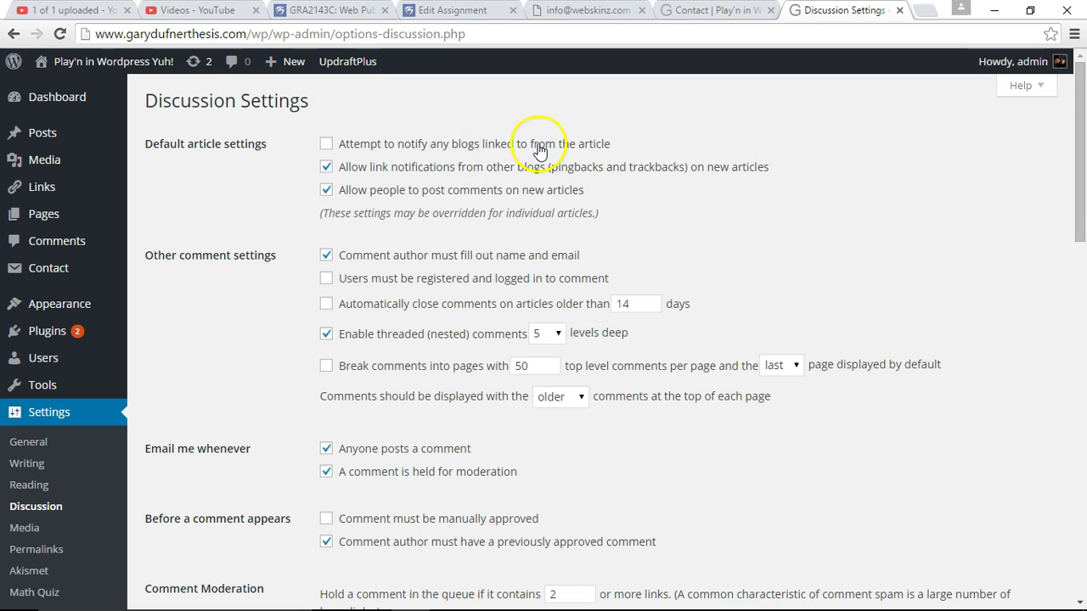
{"action": "left_click", "coordinate": [327, 144]}
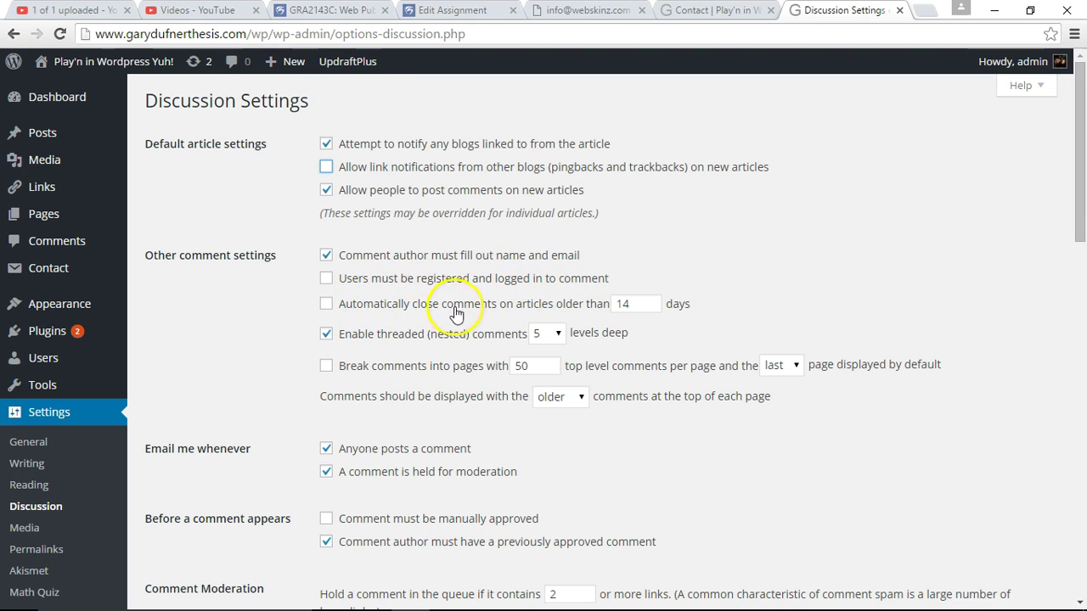
Step: Enable auto-closing comments on articles older than 30 days, replacing the 14-day value
{"action": "mouse_move", "coordinate": [635, 304]}
{"action": "left_click", "coordinate": [326, 303]}
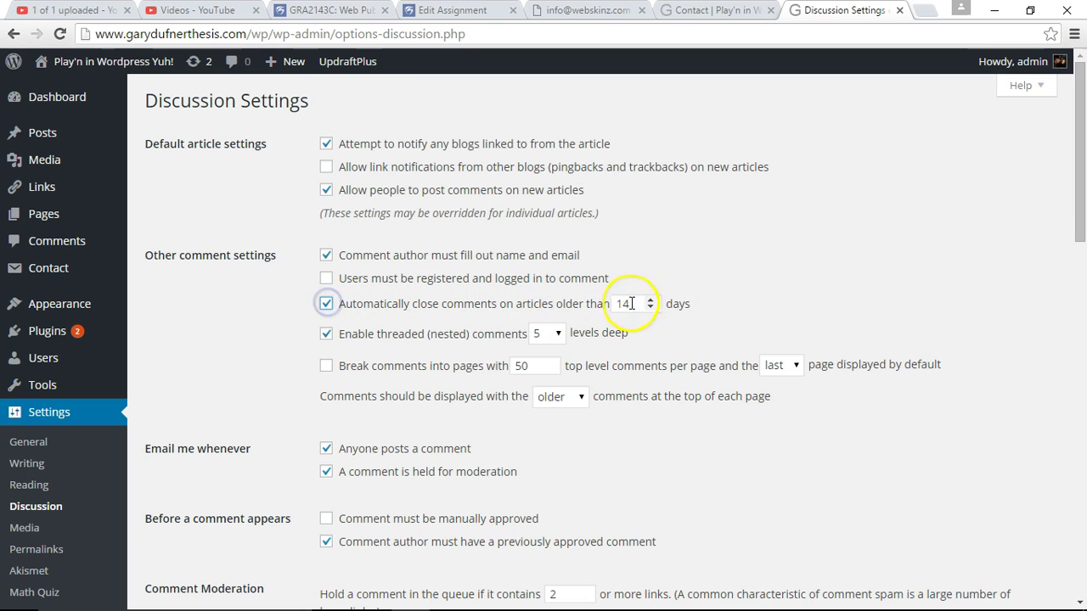
{"action": "double_click", "coordinate": [605, 306]}
{"action": "type", "text": "30"}
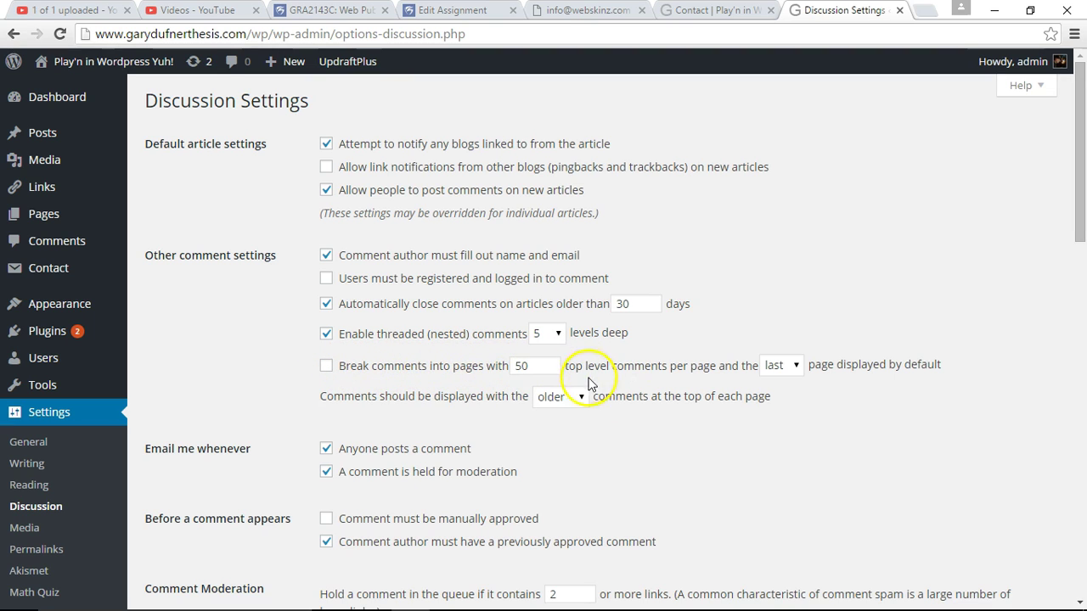
{"action": "scroll", "coordinate": [671, 412], "scroll_direction": "down", "scroll_amount": 2}
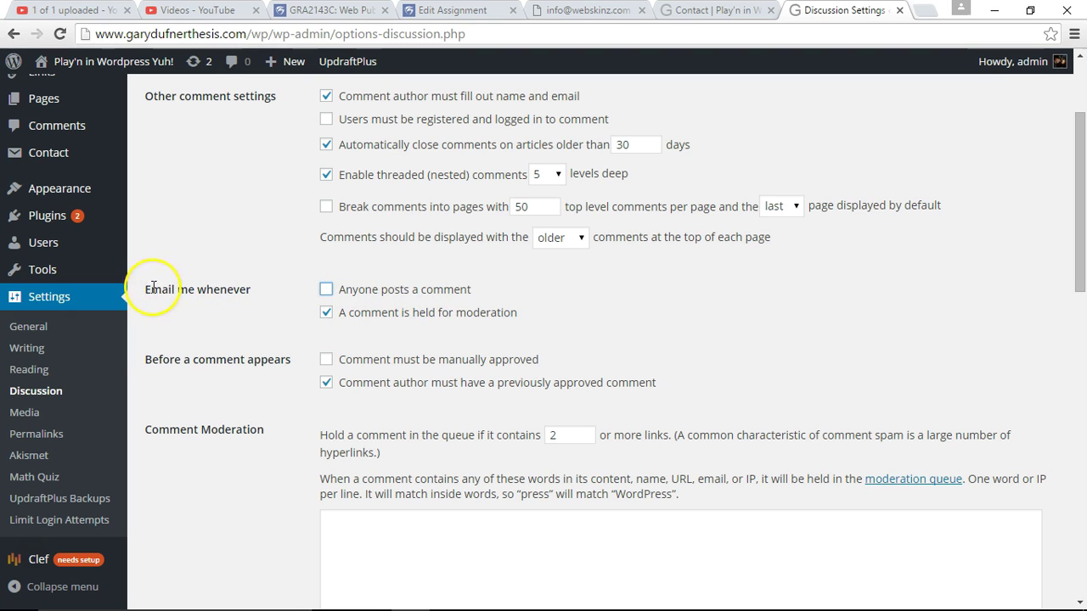
{"action": "left_click", "coordinate": [326, 290]}
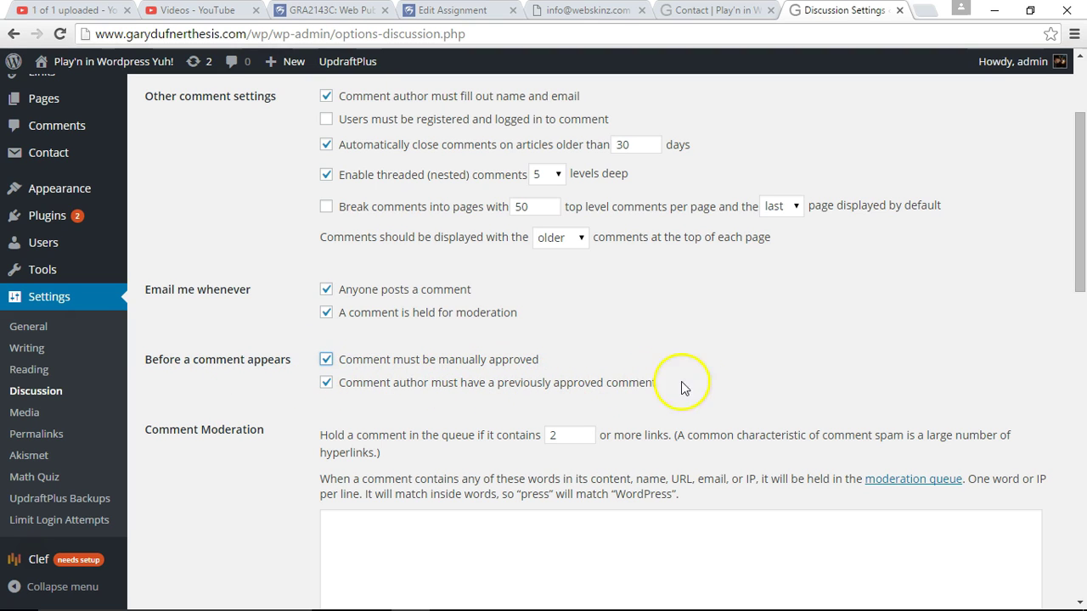
{"action": "scroll", "coordinate": [416, 378], "scroll_direction": "down", "scroll_amount": 1}
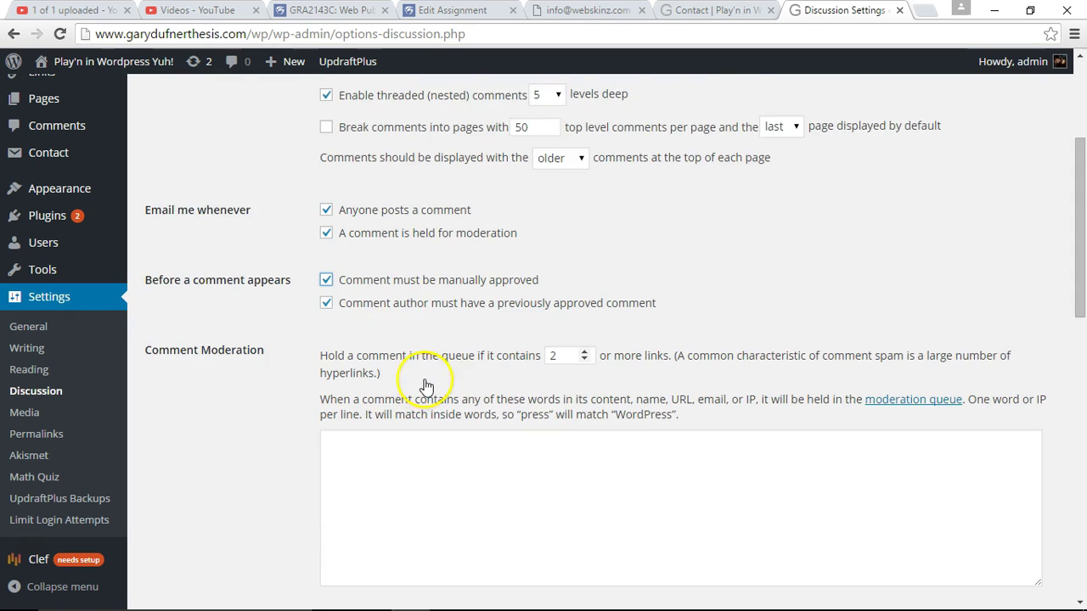
{"action": "scroll", "coordinate": [427, 379], "scroll_direction": "down", "scroll_amount": 1}
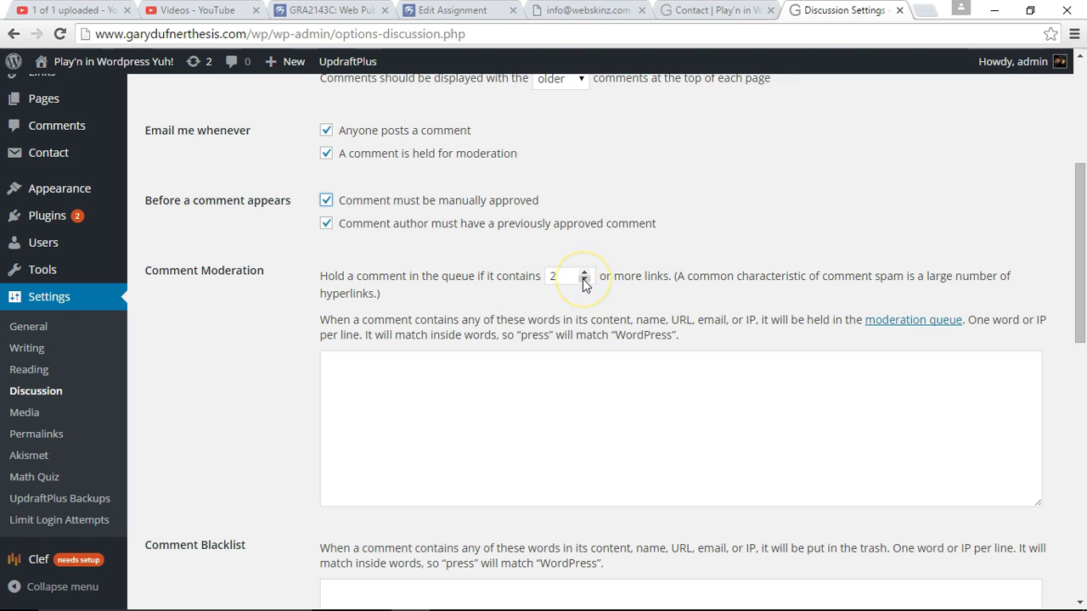
Step: Change the 'Hold a comment in the queue if it contains' links value from 2 to 0
{"action": "left_click_drag", "start_coordinate": [564, 270], "coordinate": [515, 282]}
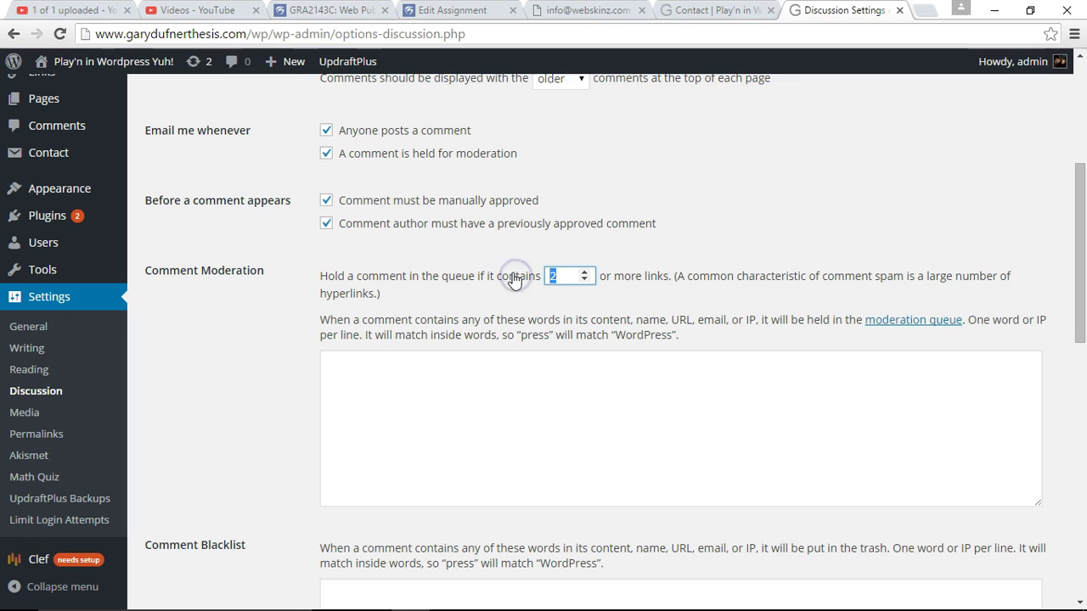
{"action": "type", "text": "1"}
{"action": "left_click", "coordinate": [515, 282]}
{"action": "left_click", "coordinate": [552, 275]}
{"action": "scroll", "coordinate": [297, 361], "scroll_direction": "down", "scroll_amount": 2}
{"action": "scroll", "coordinate": [299, 363], "scroll_direction": "down", "scroll_amount": 1}
{"action": "scroll", "coordinate": [299, 362], "scroll_direction": "down", "scroll_amount": 1}
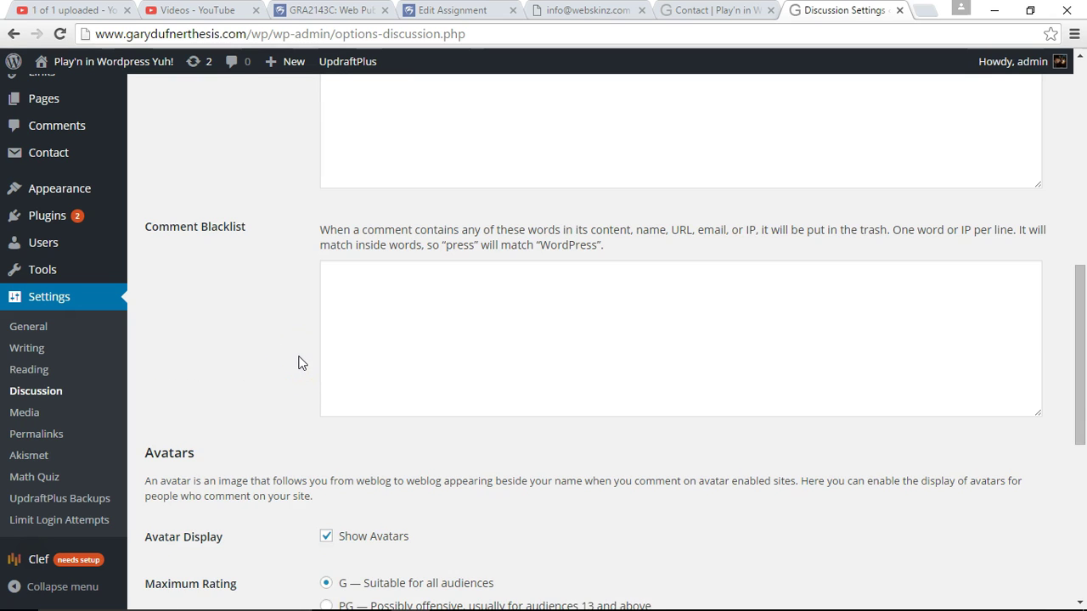
{"action": "left_click", "coordinate": [223, 296]}
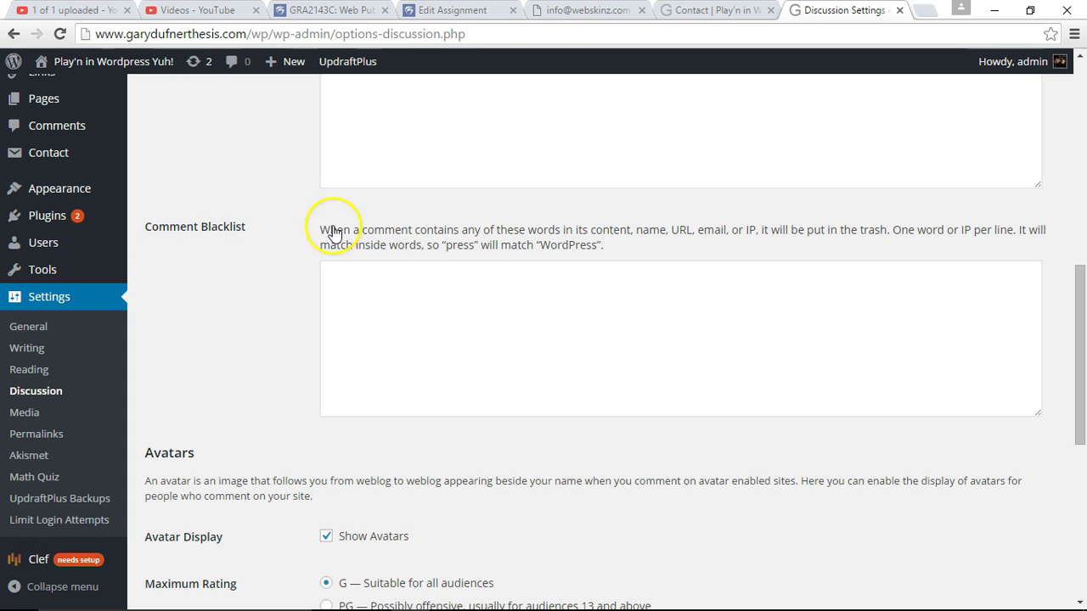
{"action": "scroll", "coordinate": [552, 240], "scroll_direction": "up", "scroll_amount": 3}
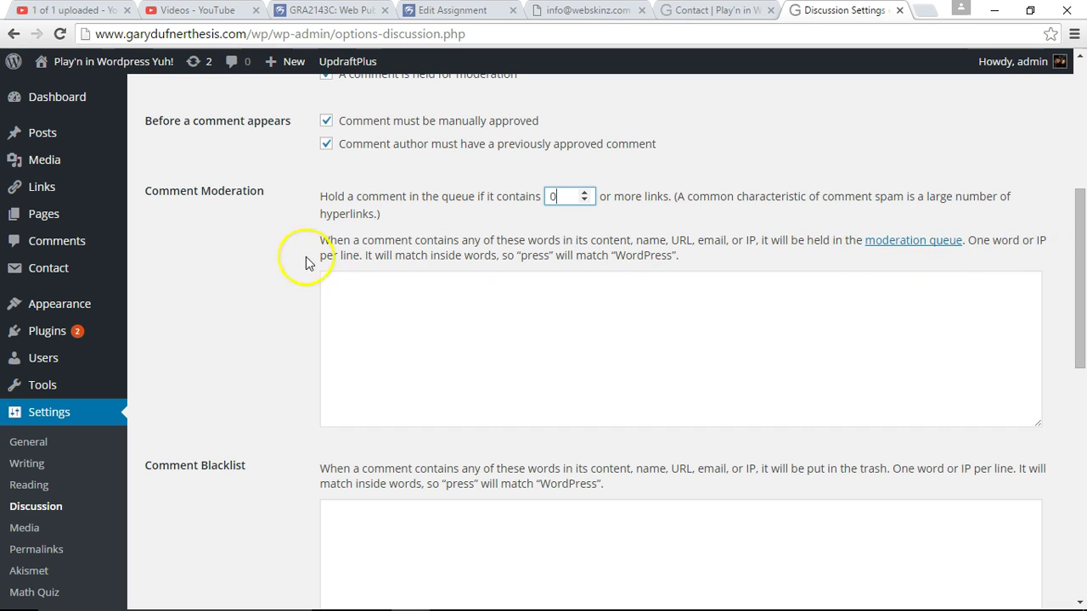
Step: Uncheck Show Avatars under Avatars and save the Discussion Settings
{"action": "scroll", "coordinate": [226, 314], "scroll_direction": "down", "scroll_amount": 2}
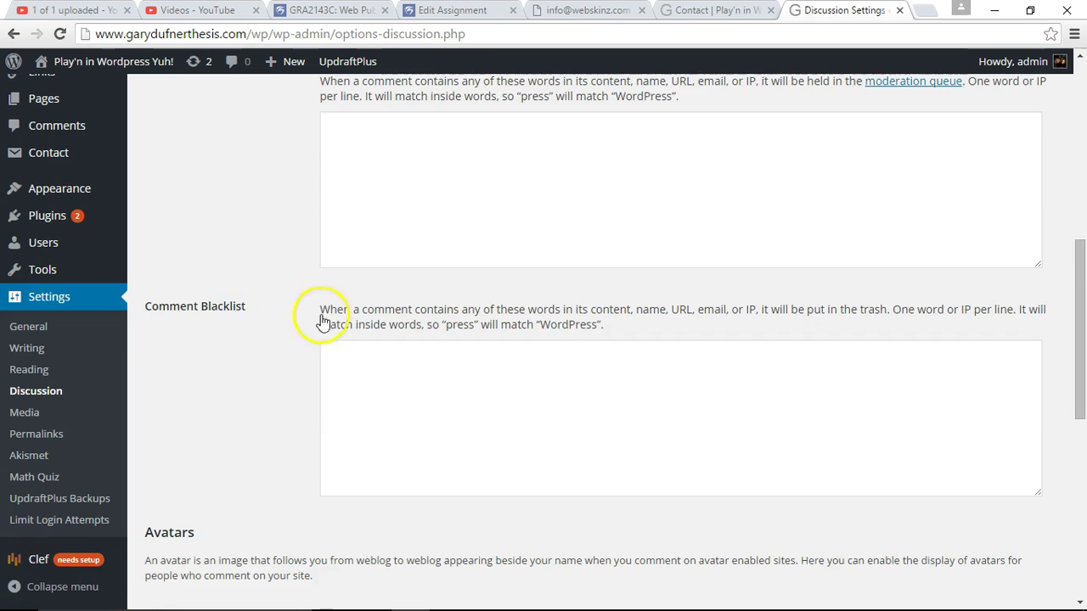
{"action": "scroll", "coordinate": [328, 334], "scroll_direction": "down", "scroll_amount": 2}
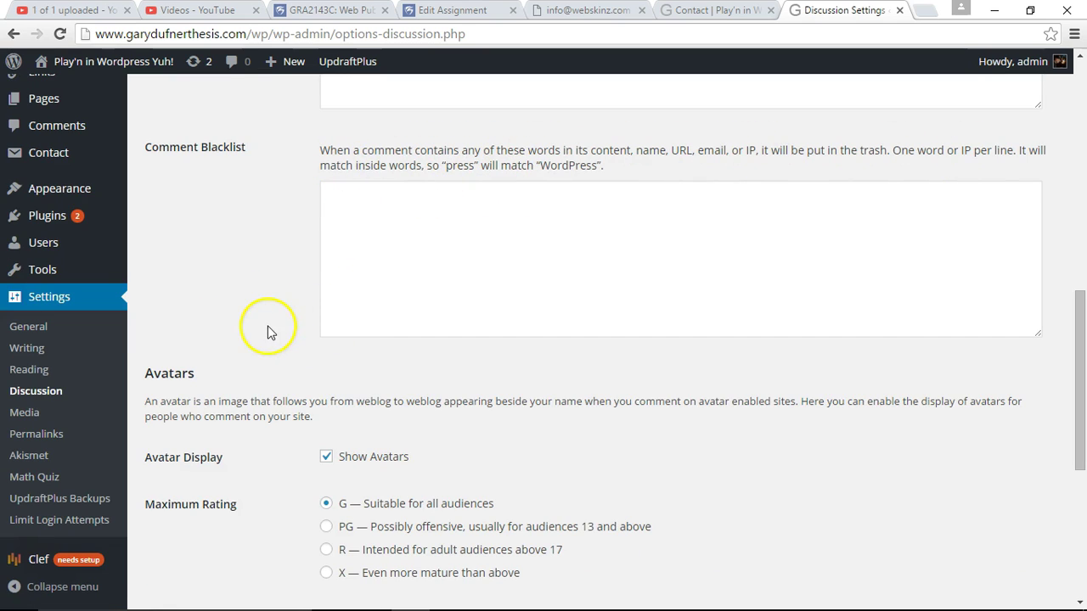
{"action": "scroll", "coordinate": [264, 325], "scroll_direction": "down", "scroll_amount": 1}
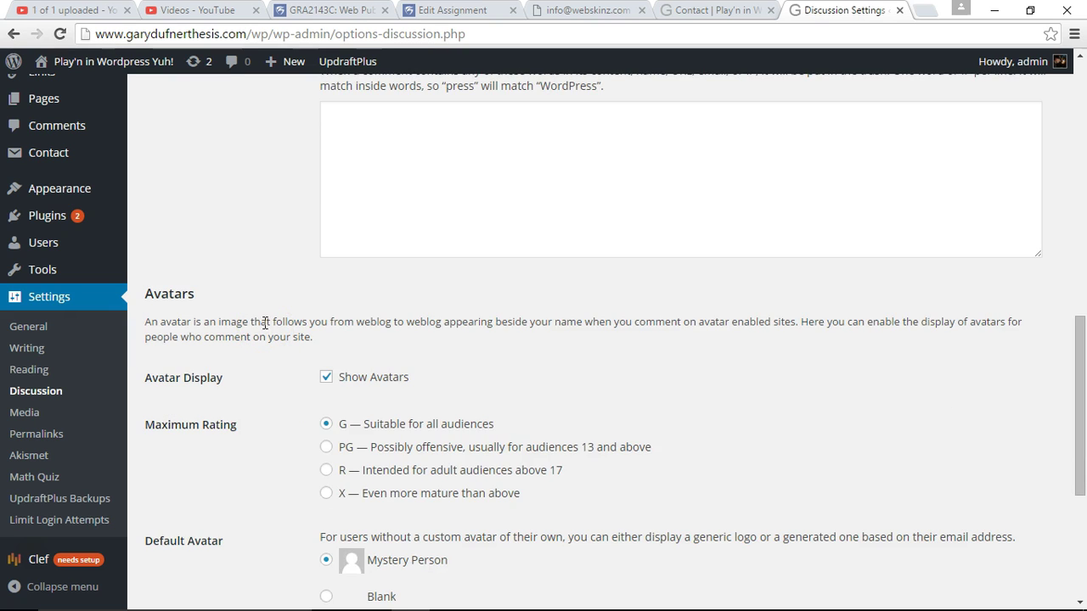
{"action": "scroll", "coordinate": [265, 322], "scroll_direction": "down", "scroll_amount": 2}
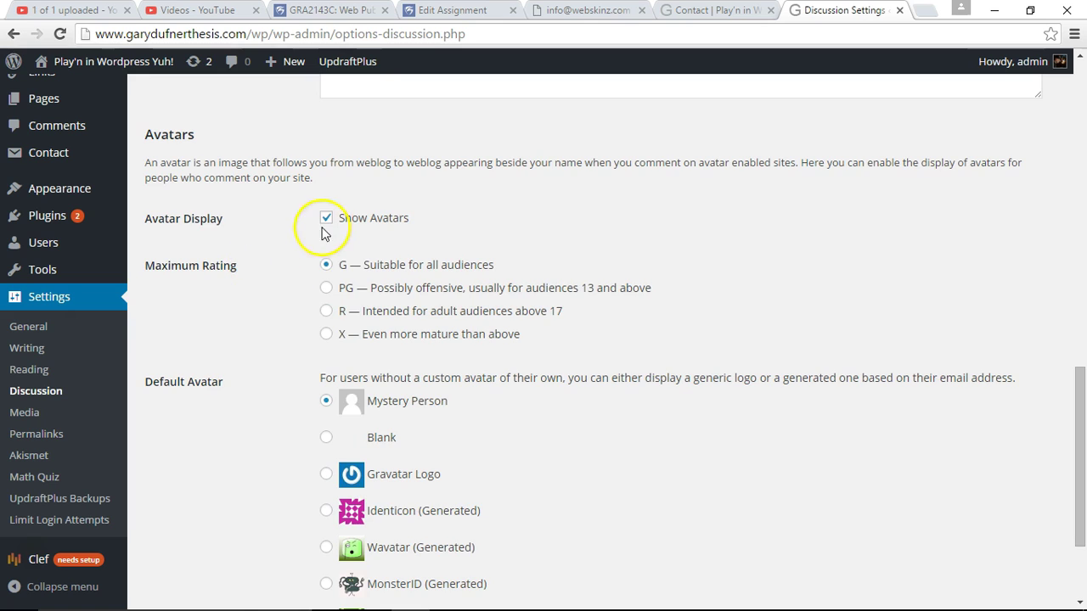
{"action": "left_click", "coordinate": [326, 218]}
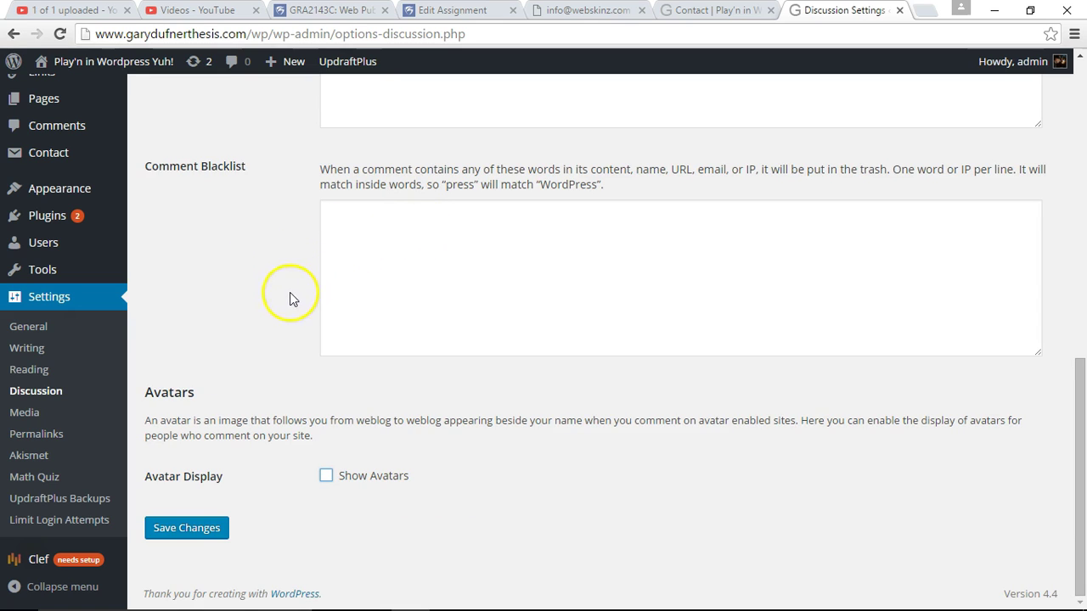
{"action": "left_click", "coordinate": [206, 524]}
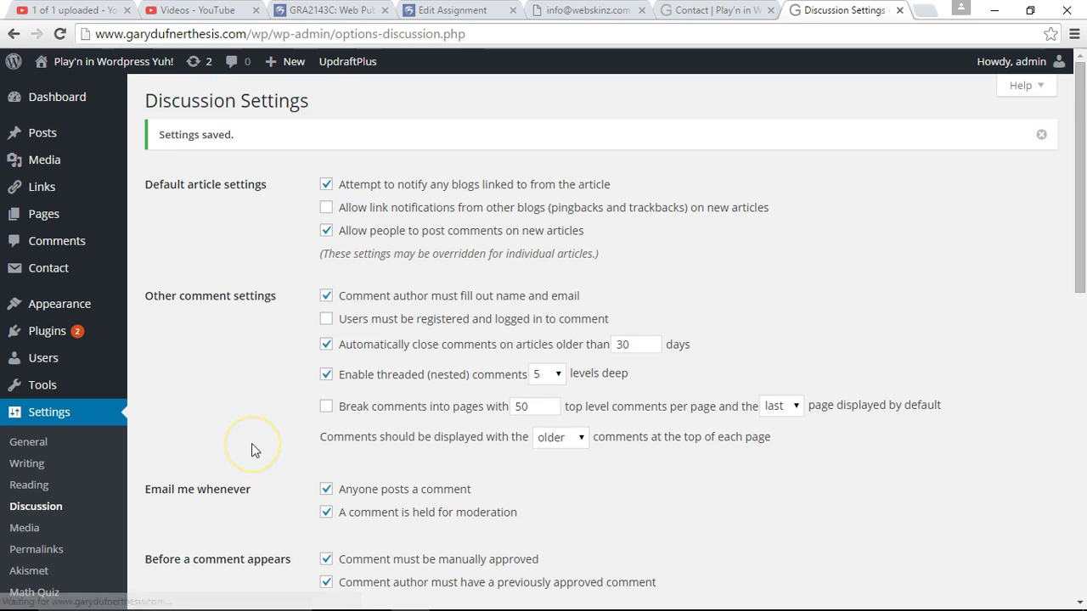
Step: Scroll the Discussion Settings page up toward the comment-closing option and back down
{"action": "scroll", "coordinate": [34, 556], "scroll_direction": "down", "scroll_amount": 15}
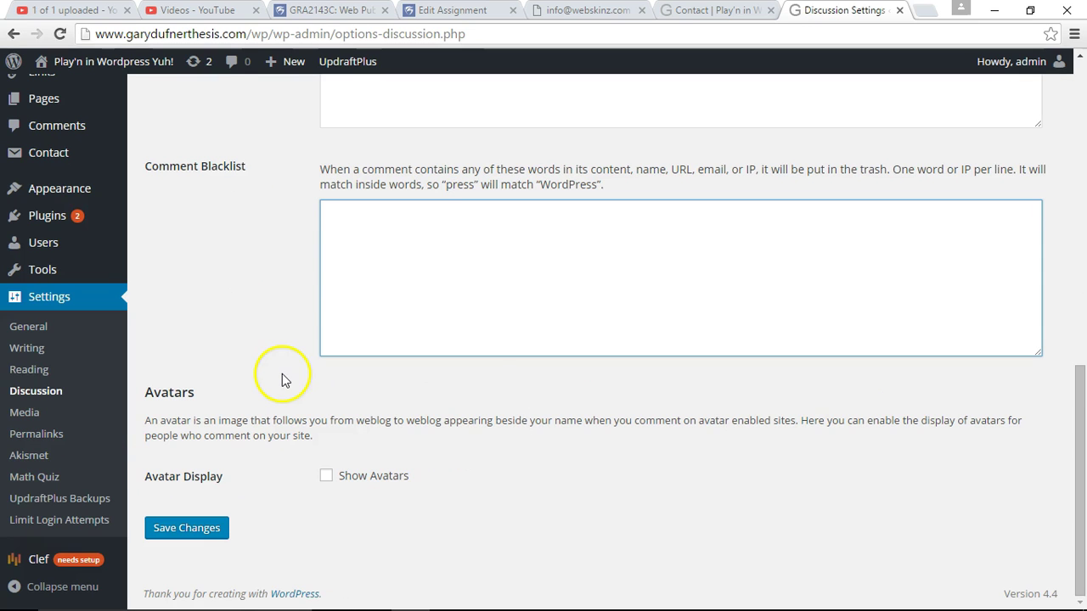
{"action": "scroll", "coordinate": [494, 358], "scroll_direction": "up", "scroll_amount": 3}
{"action": "scroll", "coordinate": [494, 357], "scroll_direction": "up", "scroll_amount": 2}
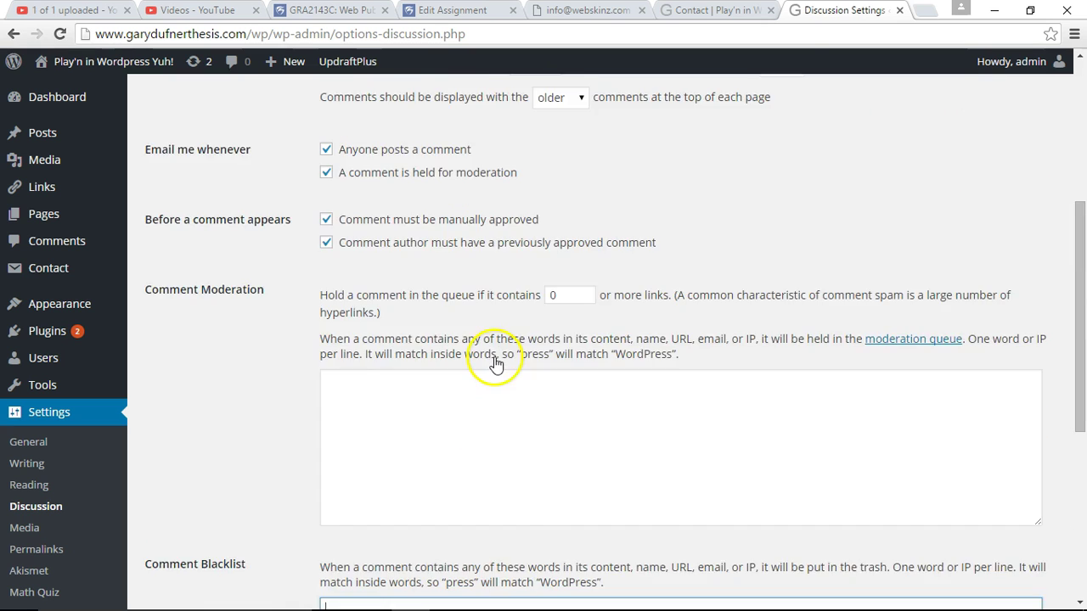
{"action": "scroll", "coordinate": [476, 359], "scroll_direction": "up", "scroll_amount": 4}
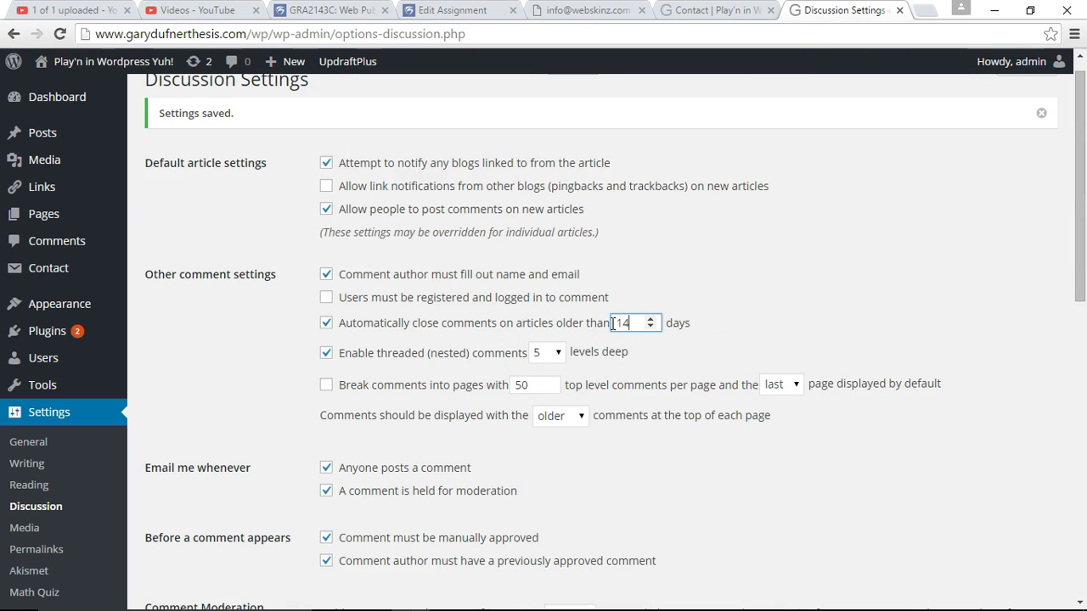
{"action": "scroll", "coordinate": [444, 345], "scroll_direction": "down", "scroll_amount": 1}
{"action": "scroll", "coordinate": [448, 344], "scroll_direction": "down", "scroll_amount": 4}
{"action": "scroll", "coordinate": [451, 342], "scroll_direction": "down", "scroll_amount": 2}
{"action": "scroll", "coordinate": [451, 342], "scroll_direction": "down", "scroll_amount": 2}
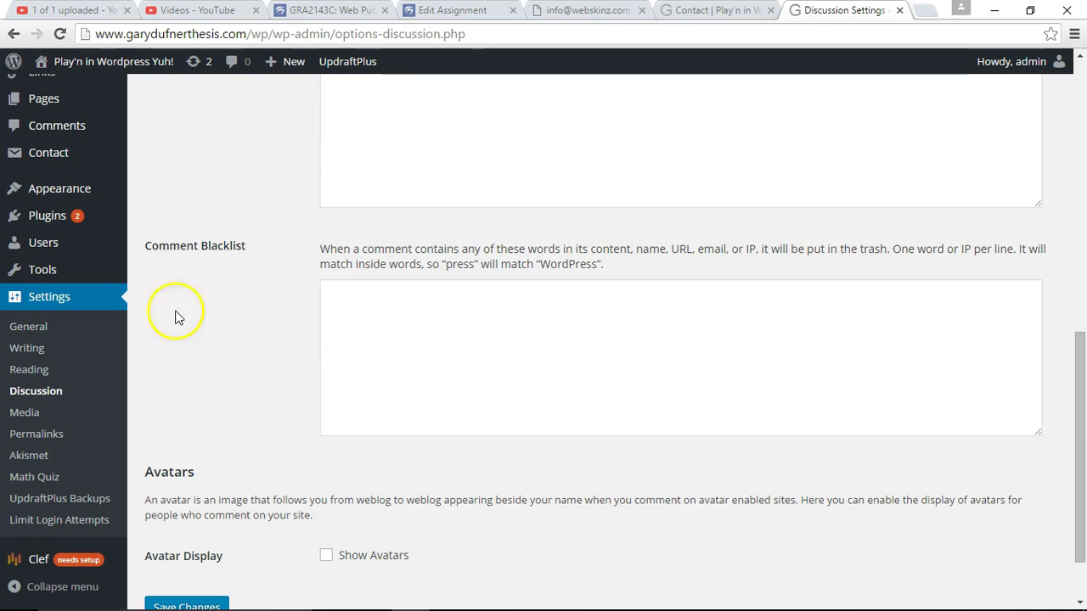
Step: Enter www, http, url, ftp, sex, viagra and drug one per line in the Comment Blacklist
{"action": "left_click", "coordinate": [385, 306]}
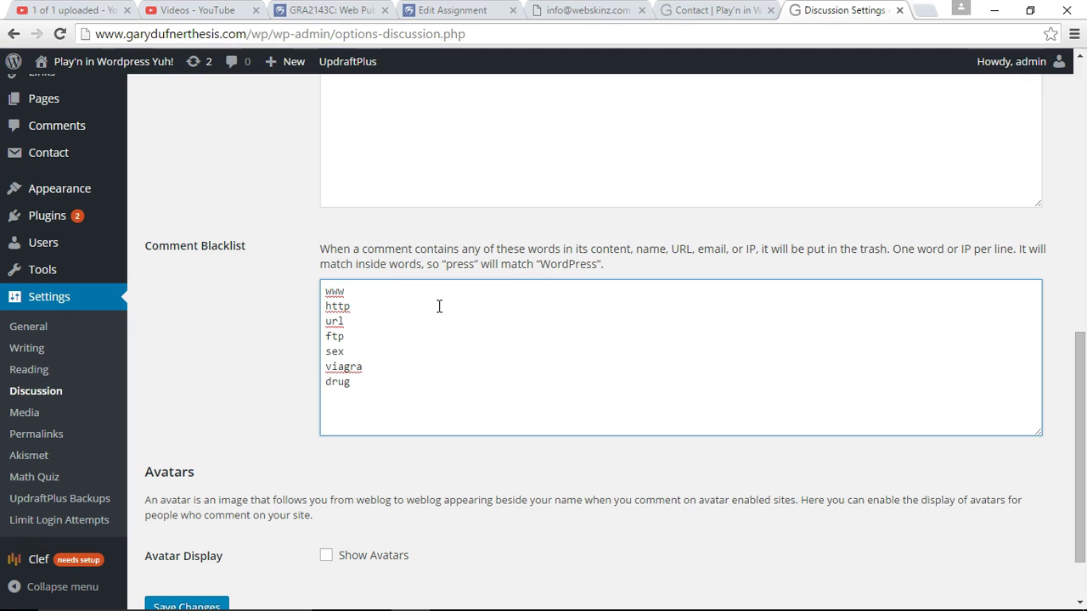
{"action": "left_click", "coordinate": [439, 305]}
{"action": "left_click", "coordinate": [354, 384]}
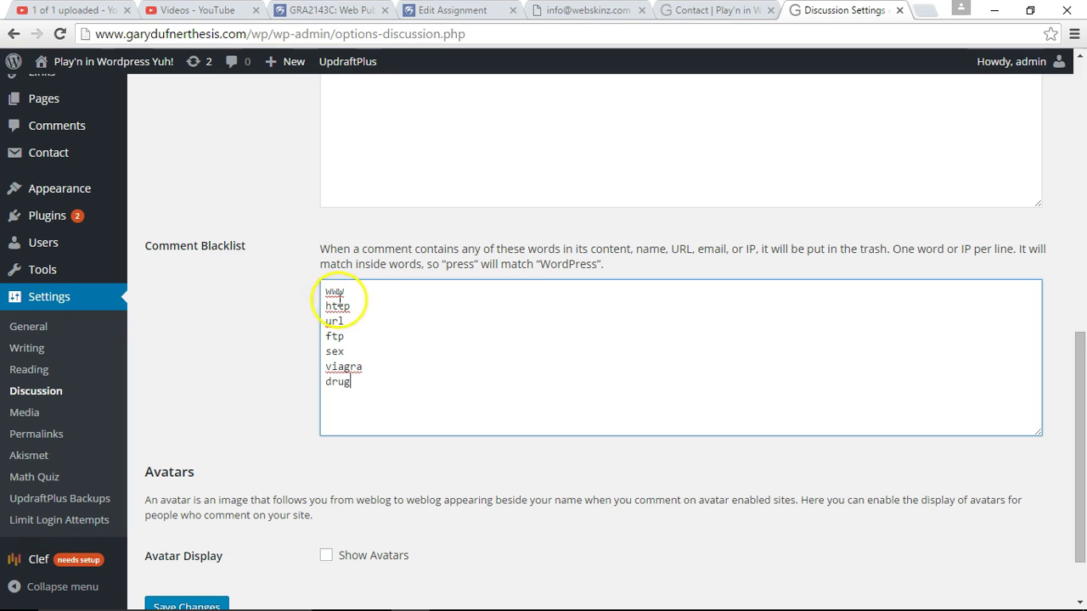
{"action": "left_click_drag", "start_coordinate": [326, 291], "coordinate": [352, 320]}
{"action": "left_click", "coordinate": [355, 323]}
{"action": "double_click", "coordinate": [334, 336]}
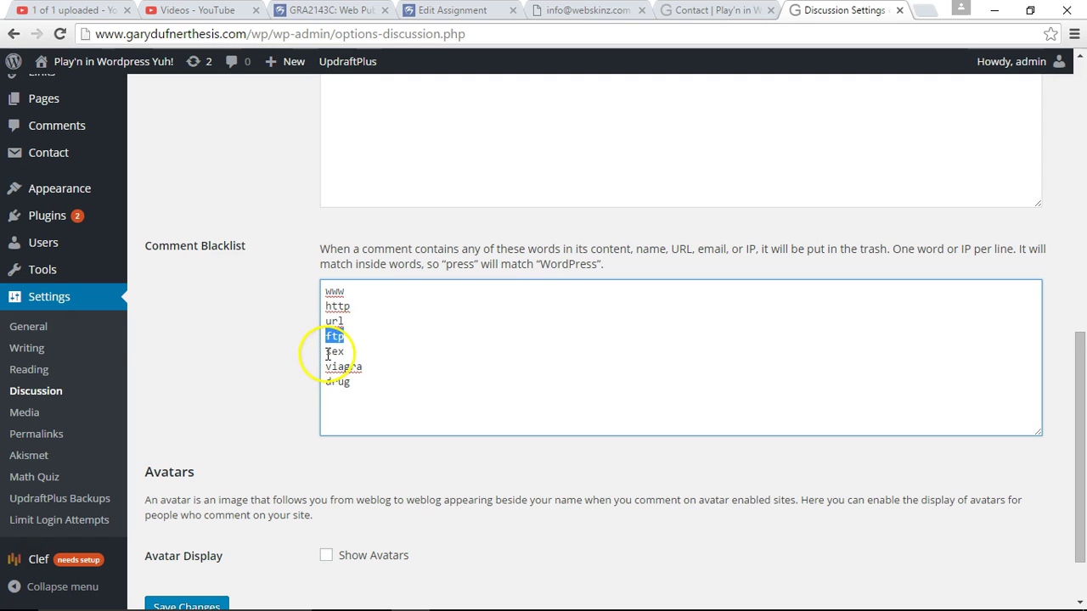
{"action": "double_click", "coordinate": [338, 350]}
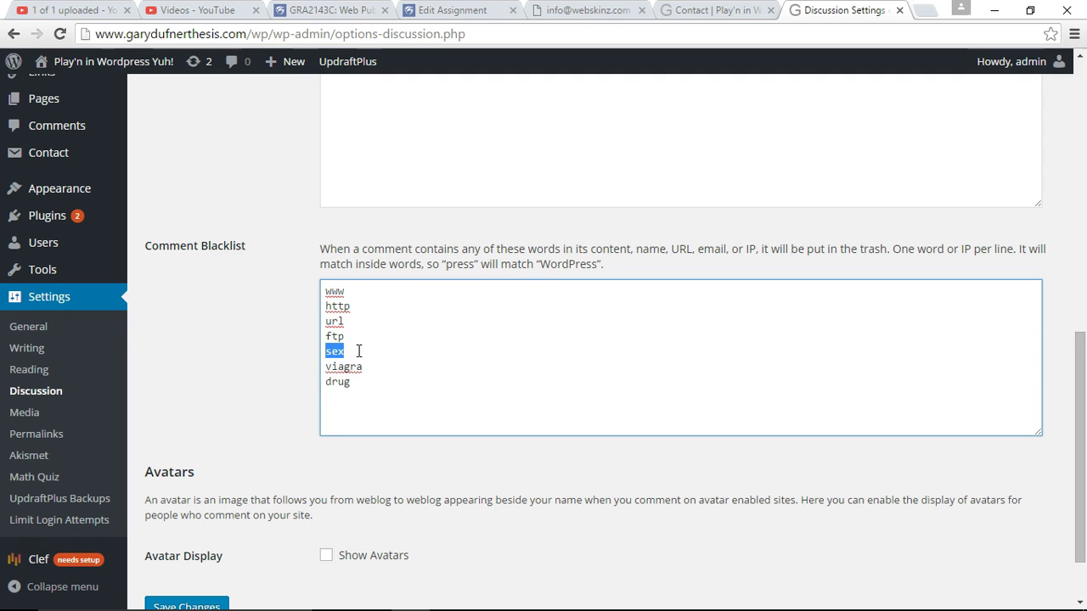
{"action": "double_click", "coordinate": [330, 365]}
{"action": "left_click", "coordinate": [338, 353]}
Step: Save the Discussion Settings with the new blacklist and go to Permalink Settings
{"action": "scroll", "coordinate": [314, 395], "scroll_direction": "down", "scroll_amount": 1}
{"action": "left_click", "coordinate": [217, 525]}
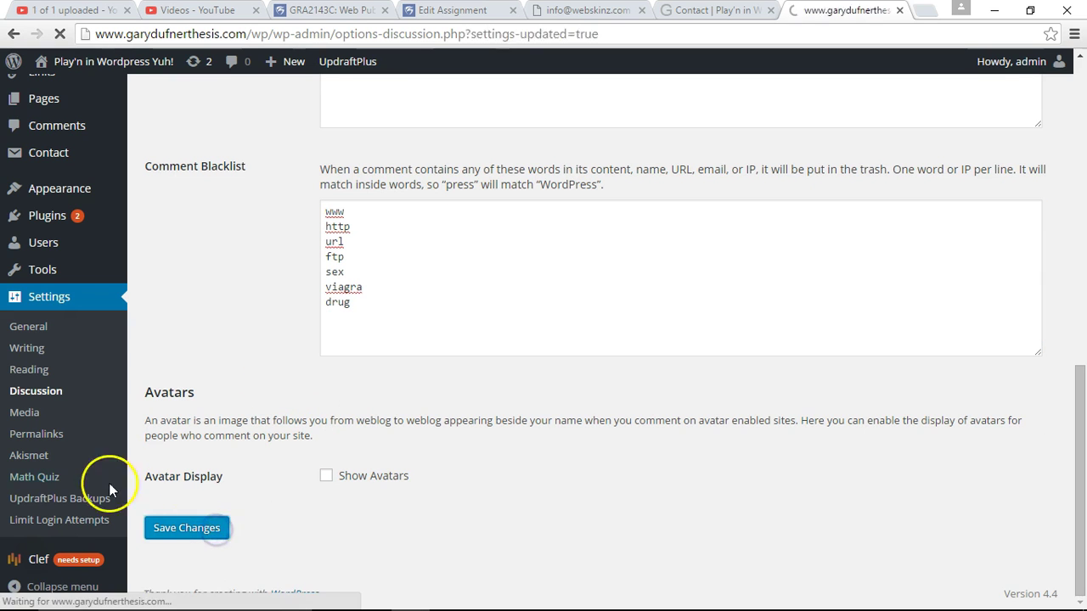
{"action": "left_click", "coordinate": [30, 549]}
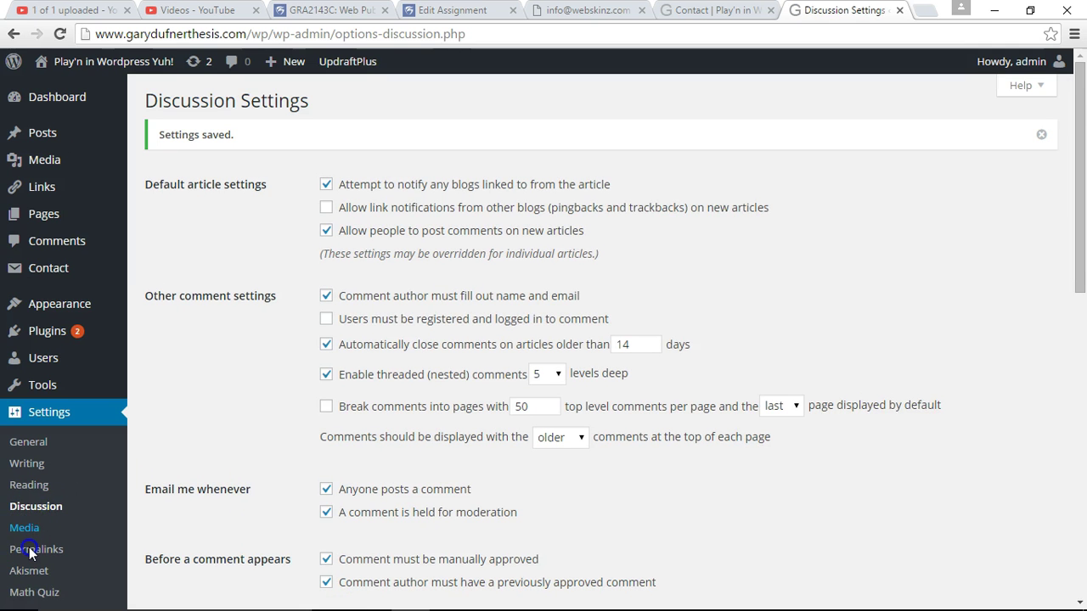